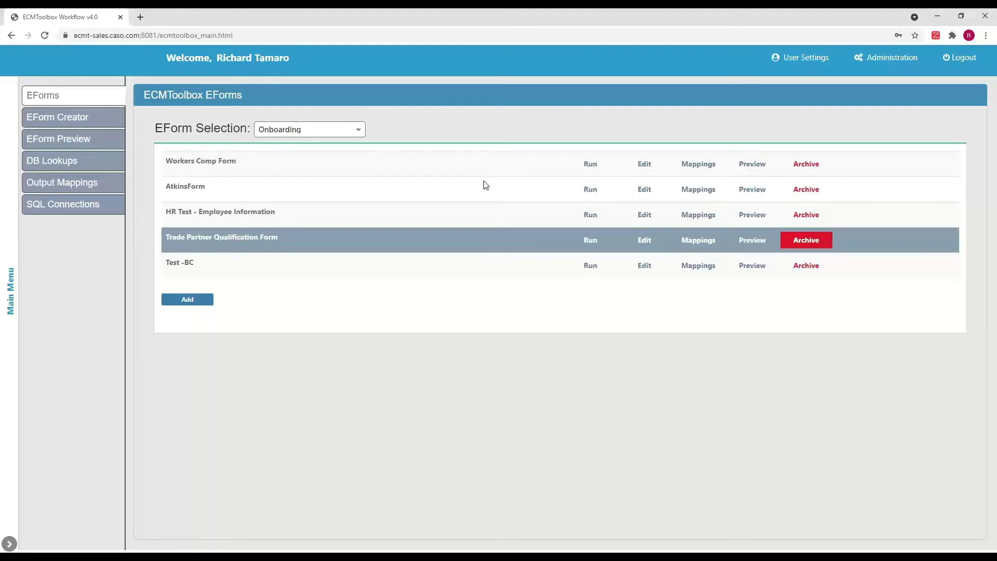
Open the Trade Partner Qualification Form for editing and go to its Organization page.
{"action": "left_click", "coordinate": [636, 242]}
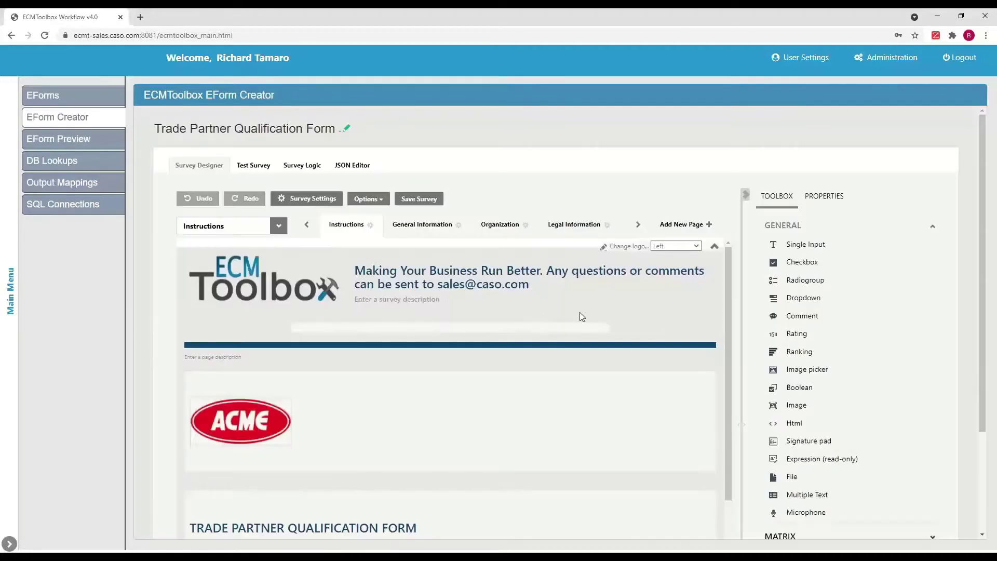
{"action": "scroll", "coordinate": [583, 318], "scroll_direction": "down", "scroll_amount": 4}
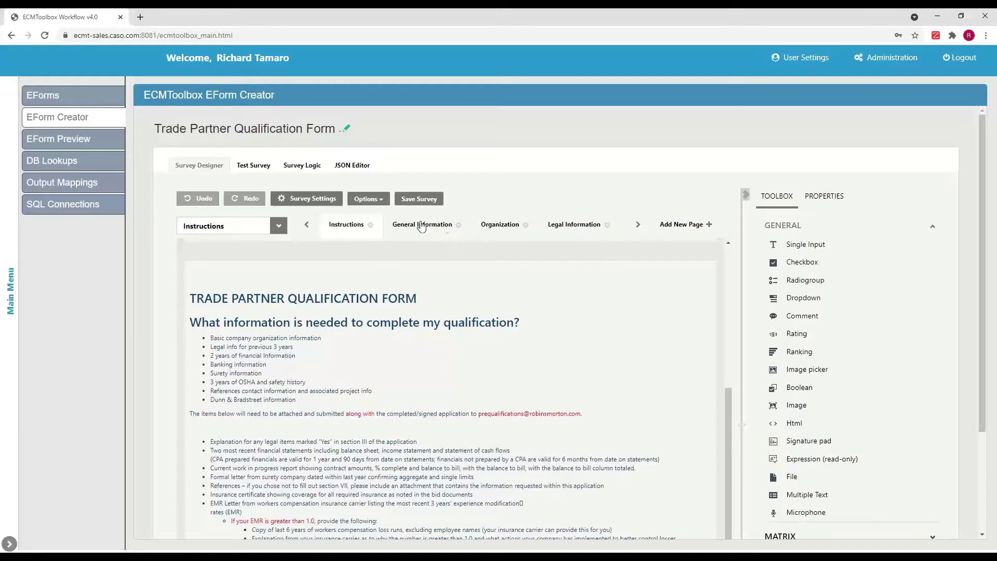
{"action": "left_click", "coordinate": [499, 225]}
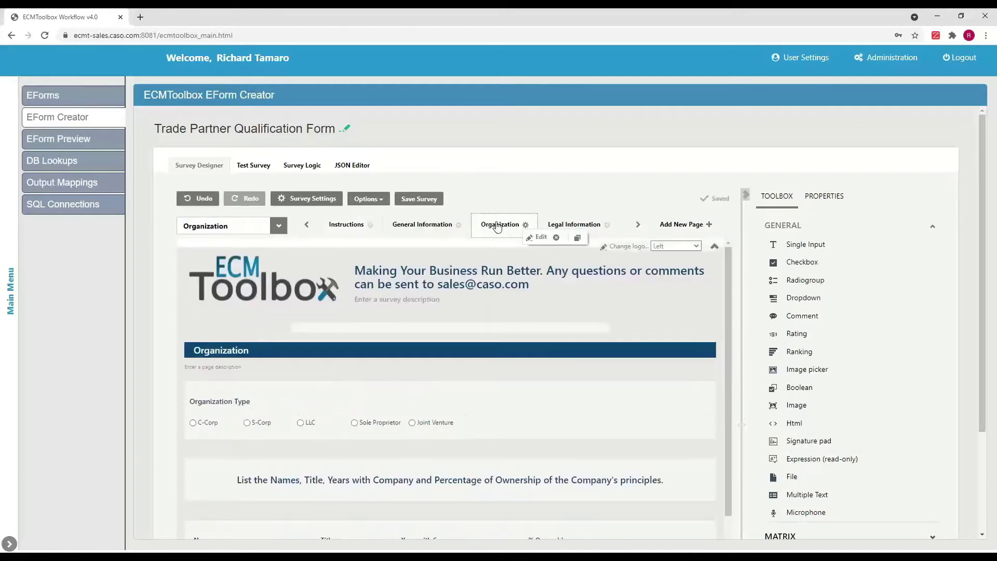
{"action": "scroll", "coordinate": [652, 328], "scroll_direction": "down", "scroll_amount": 2}
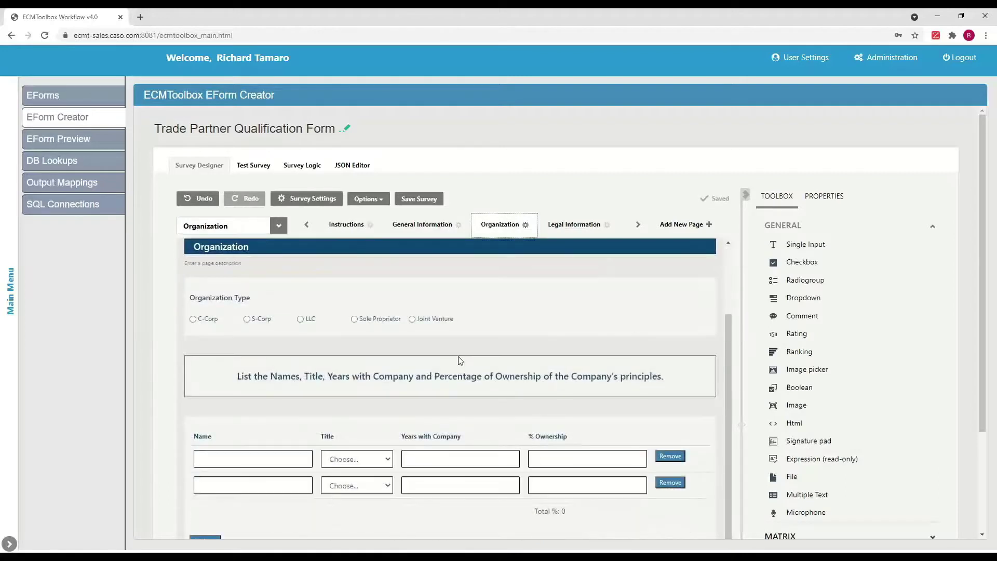
Examine the question types used on the Organization page and the available form elements.
{"action": "left_click", "coordinate": [464, 311]}
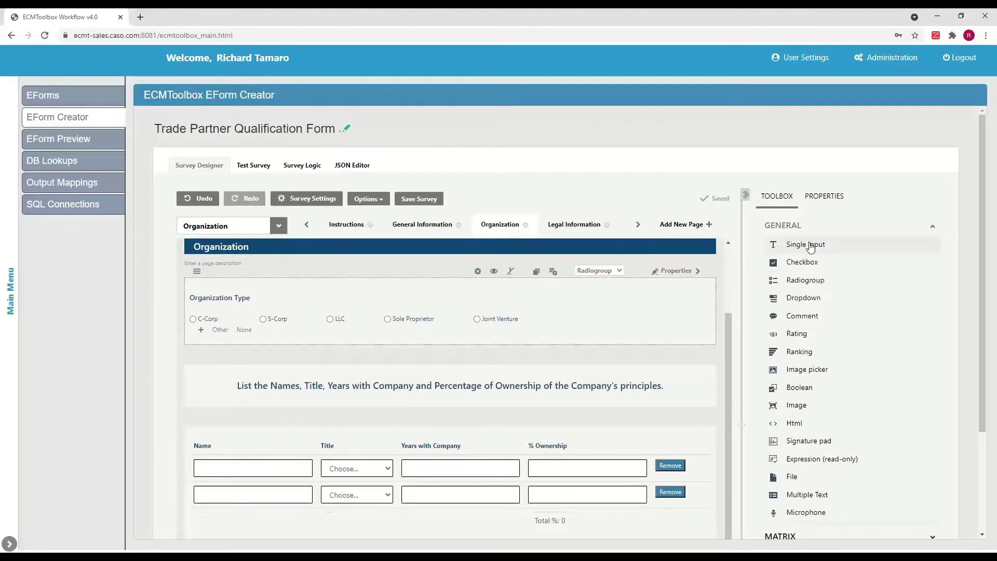
{"action": "scroll", "coordinate": [820, 302], "scroll_direction": "down", "scroll_amount": 3}
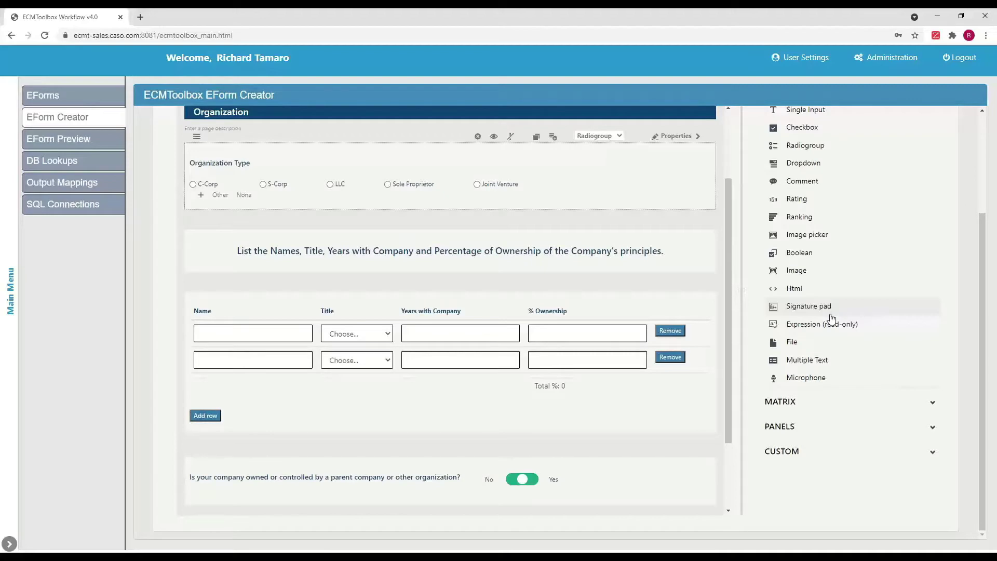
{"action": "scroll", "coordinate": [846, 319], "scroll_direction": "up", "scroll_amount": 3}
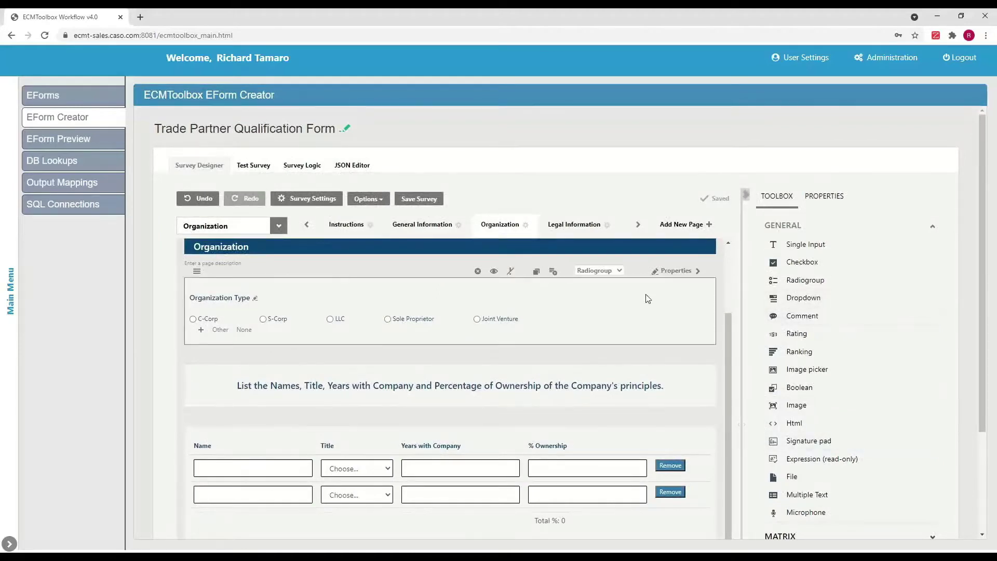
{"action": "left_click", "coordinate": [612, 440]}
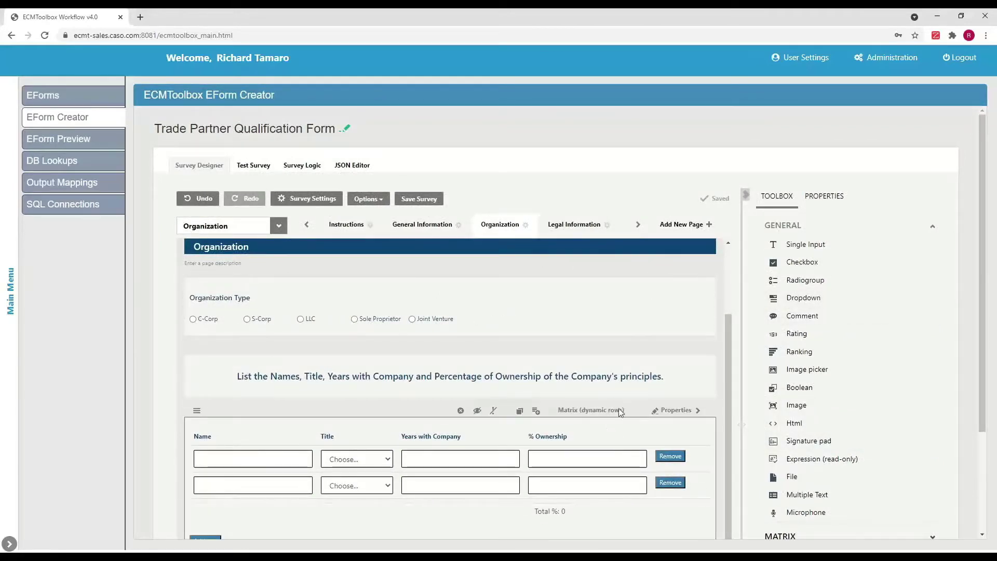
{"action": "scroll", "coordinate": [604, 426], "scroll_direction": "down", "scroll_amount": 2}
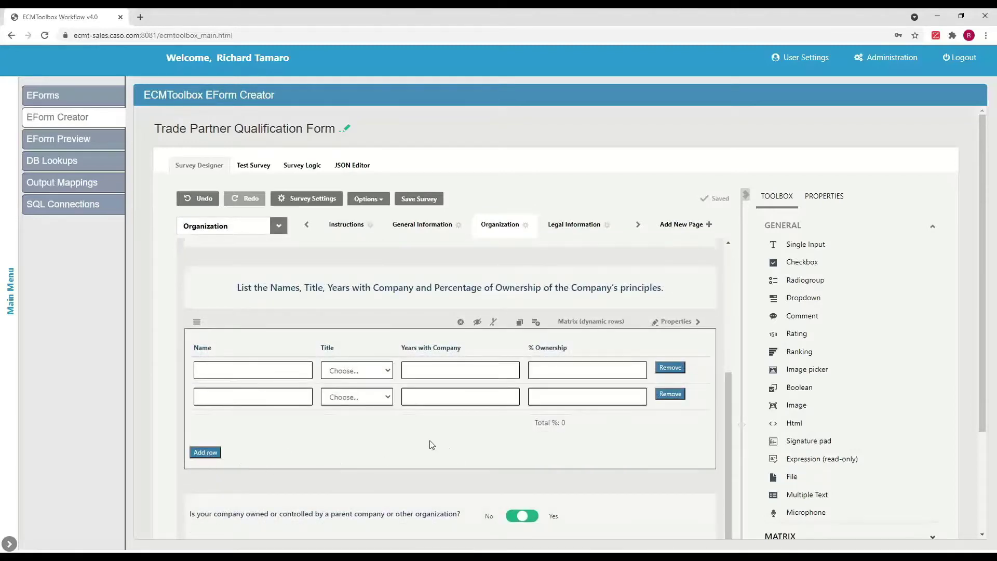
{"action": "scroll", "coordinate": [436, 449], "scroll_direction": "down", "scroll_amount": 2}
{"action": "left_click", "coordinate": [478, 436]}
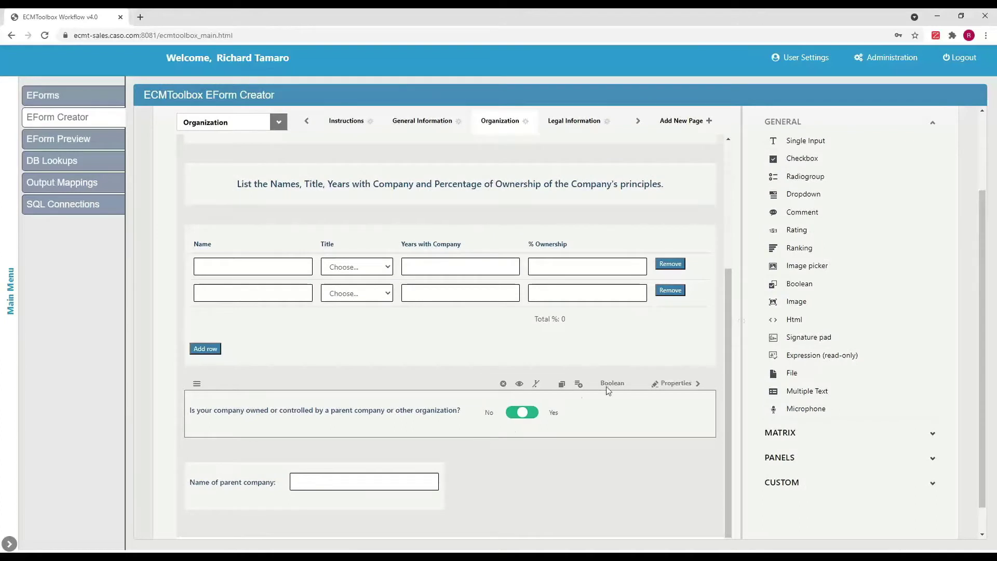
{"action": "left_click", "coordinate": [431, 500]}
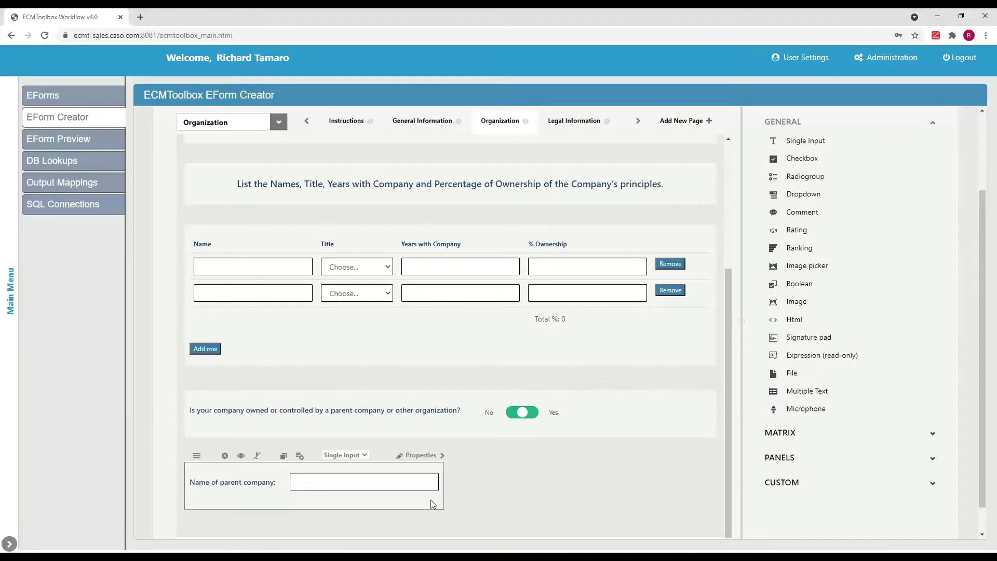
{"action": "scroll", "coordinate": [566, 452], "scroll_direction": "up", "scroll_amount": 4}
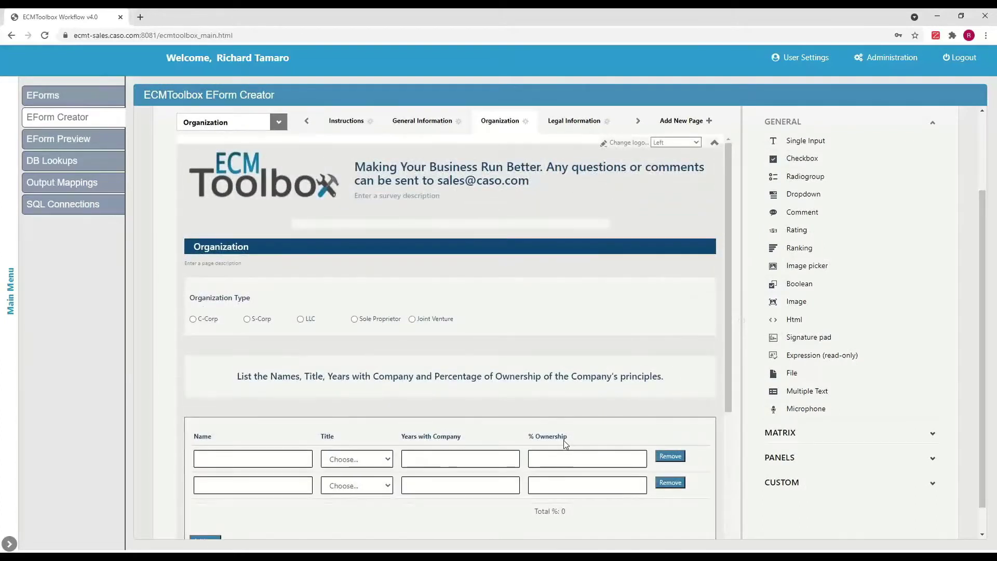
Add a Checkbox question above Organization Type and title it "Is Today Monday".
{"action": "left_click_drag", "start_coordinate": [790, 158], "coordinate": [512, 268]}
{"action": "left_click", "coordinate": [200, 299]}
{"action": "type", "text": "Is Today Monday"}
{"action": "key", "text": "Return"}
{"action": "scroll", "coordinate": [820, 201], "scroll_direction": "up", "scroll_amount": 2}
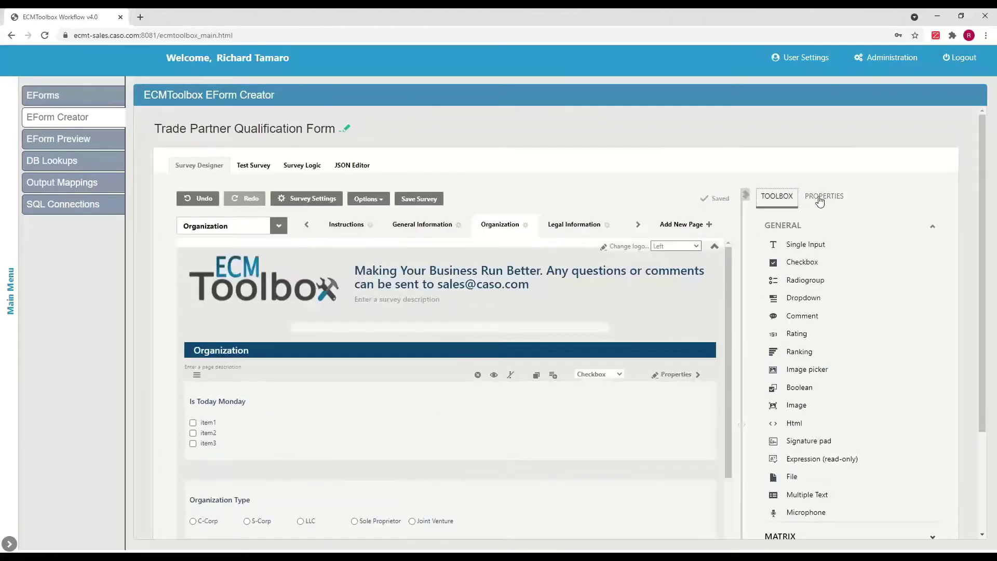
Open the "Is Today Monday" question's properties and switch its required setting on and back off.
{"action": "left_click", "coordinate": [819, 201]}
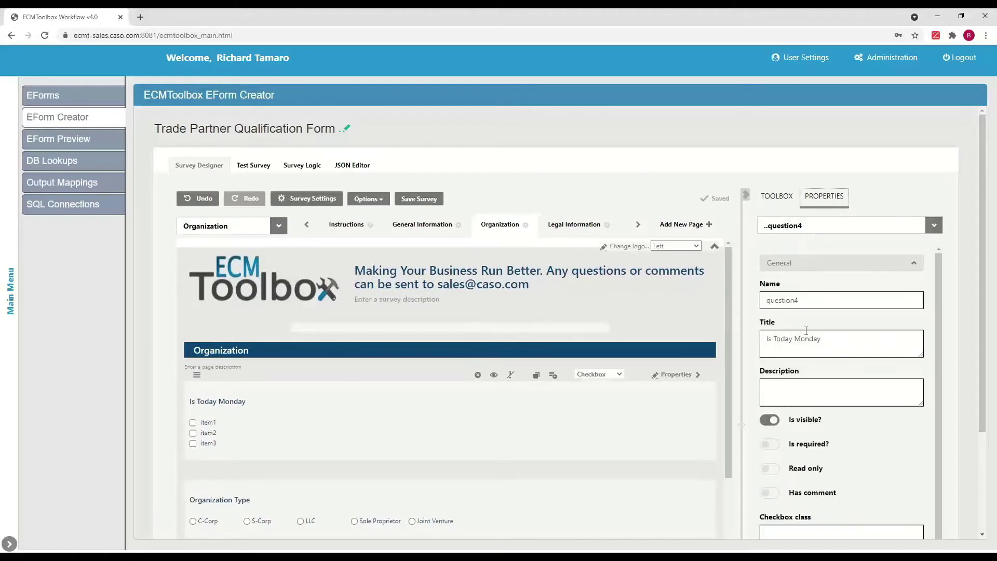
{"action": "scroll", "coordinate": [807, 340], "scroll_direction": "down", "scroll_amount": 1}
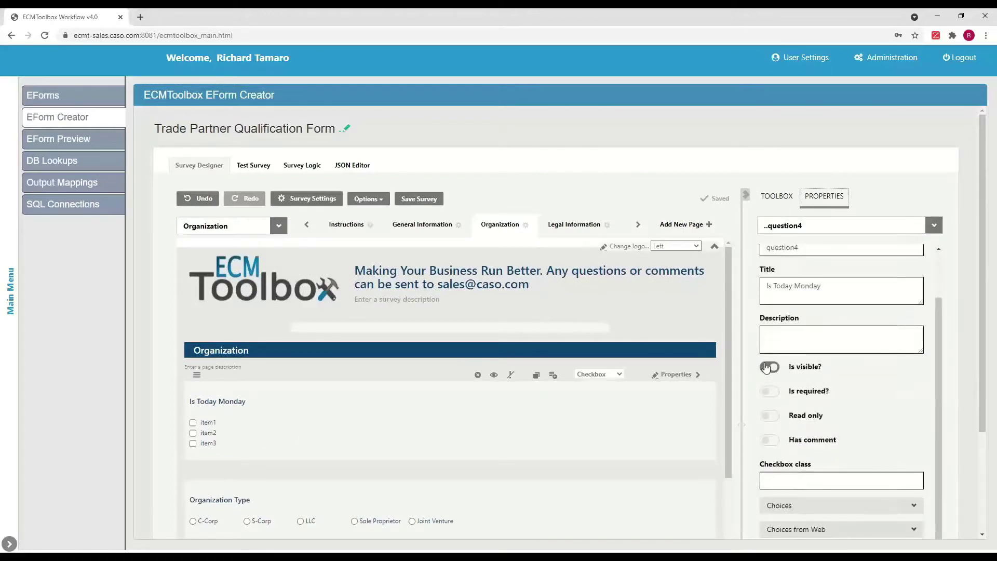
{"action": "left_click", "coordinate": [771, 393]}
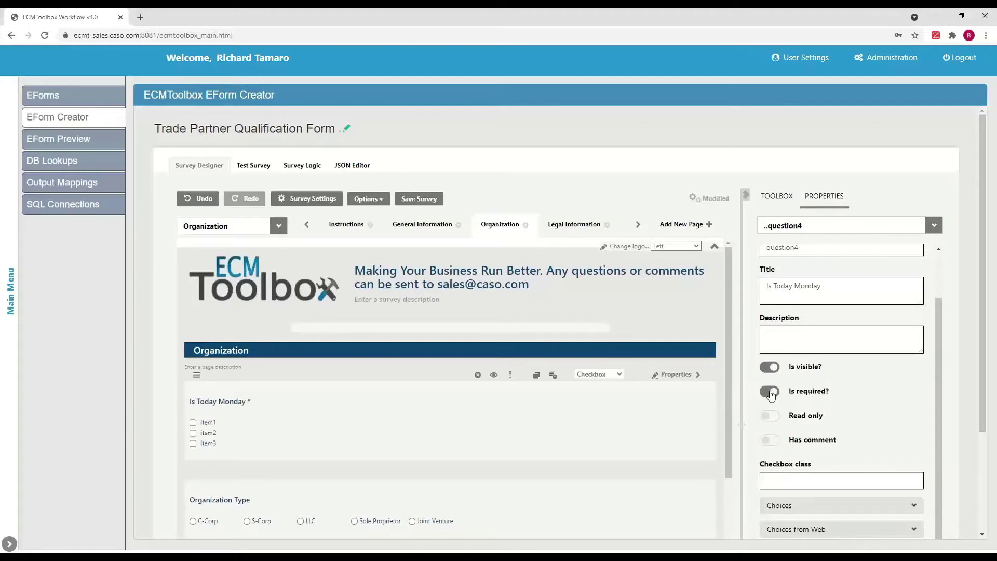
{"action": "left_click", "coordinate": [770, 393]}
Replace the "Is Today Monday" question's default choices with Yes, No and Maybe using Fast Entry.
{"action": "scroll", "coordinate": [848, 387], "scroll_direction": "down", "scroll_amount": 1}
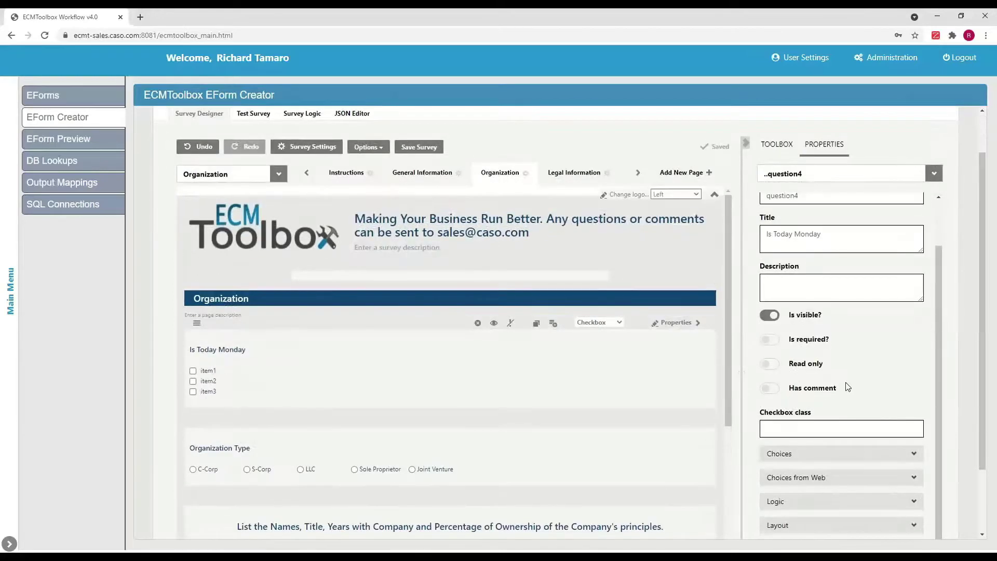
{"action": "scroll", "coordinate": [848, 387], "scroll_direction": "down", "scroll_amount": 2}
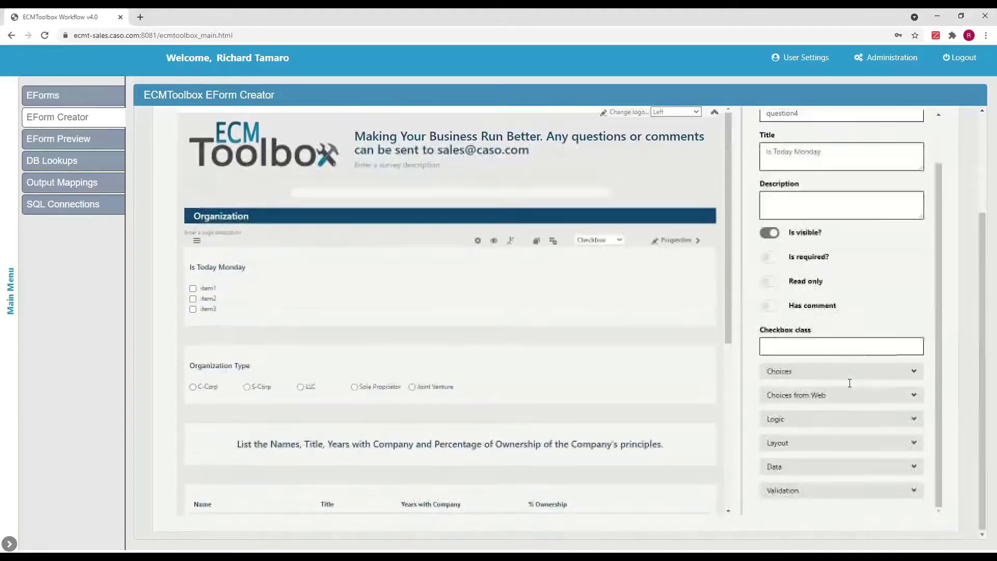
{"action": "left_click", "coordinate": [915, 372]}
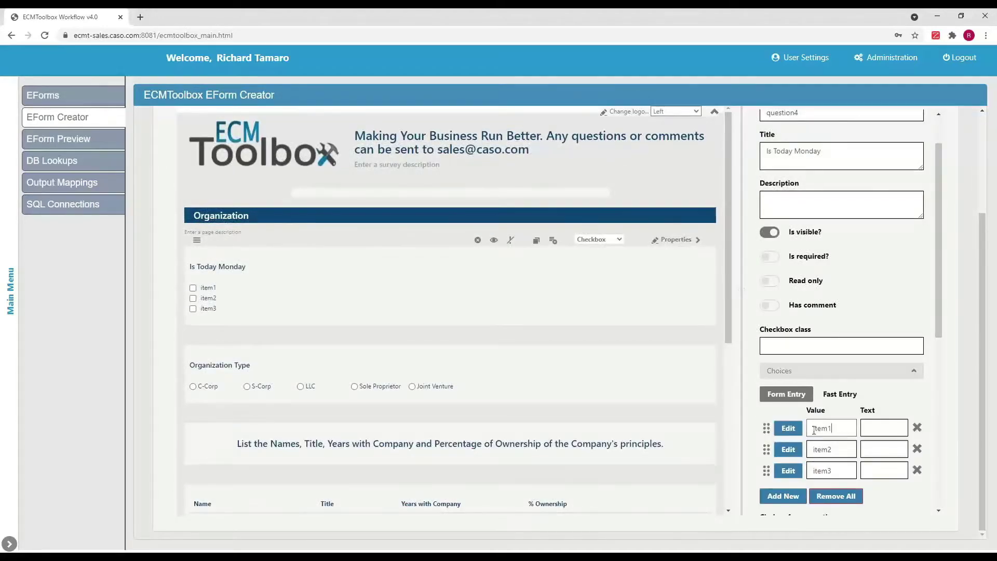
{"action": "left_click", "coordinate": [840, 393]}
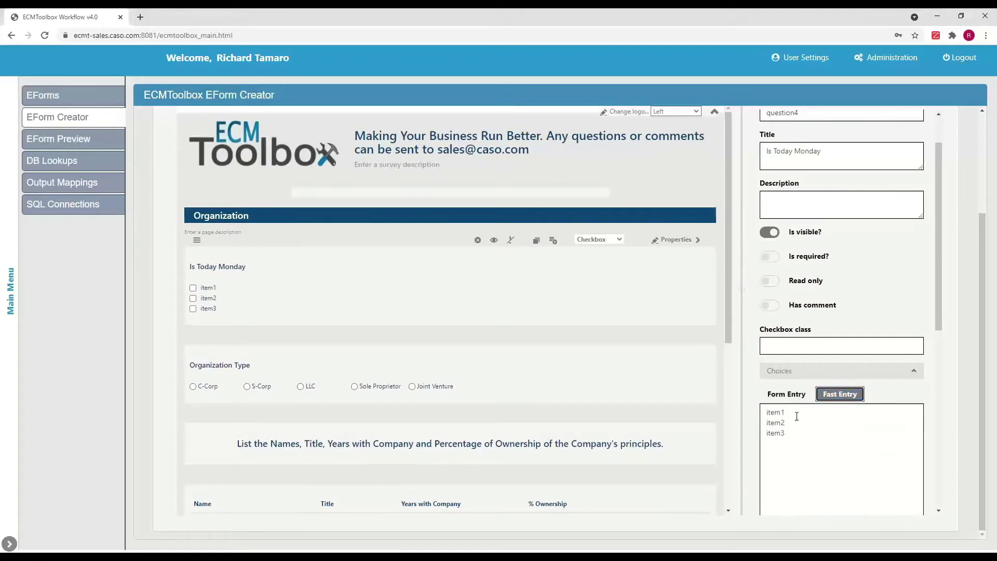
{"action": "left_click_drag", "start_coordinate": [796, 415], "coordinate": [722, 410]}
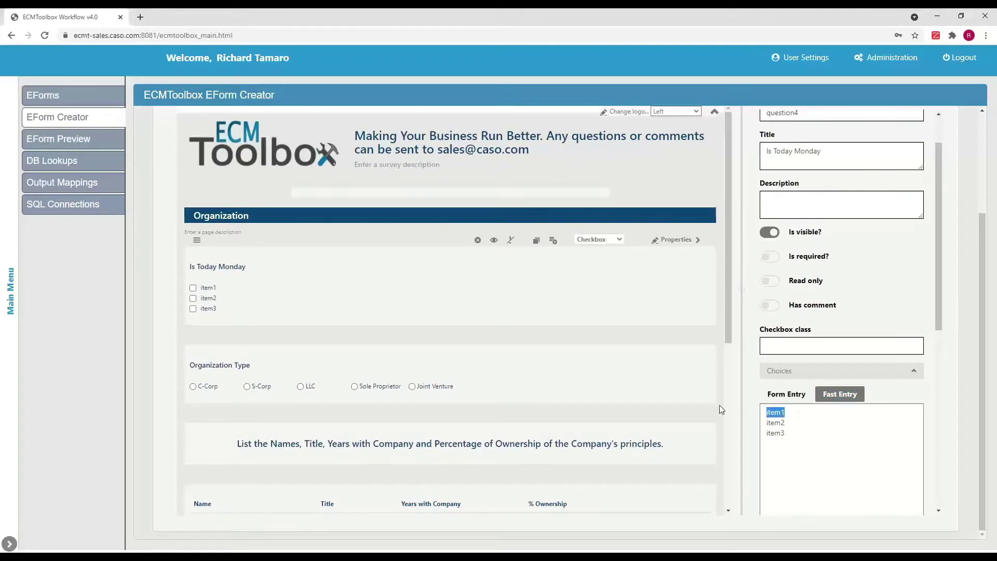
{"action": "type", "text": "Yes"}
{"action": "key", "text": "Return"}
{"action": "type", "text": "No"}
{"action": "key", "text": "Return"}
{"action": "type", "text": "M"}
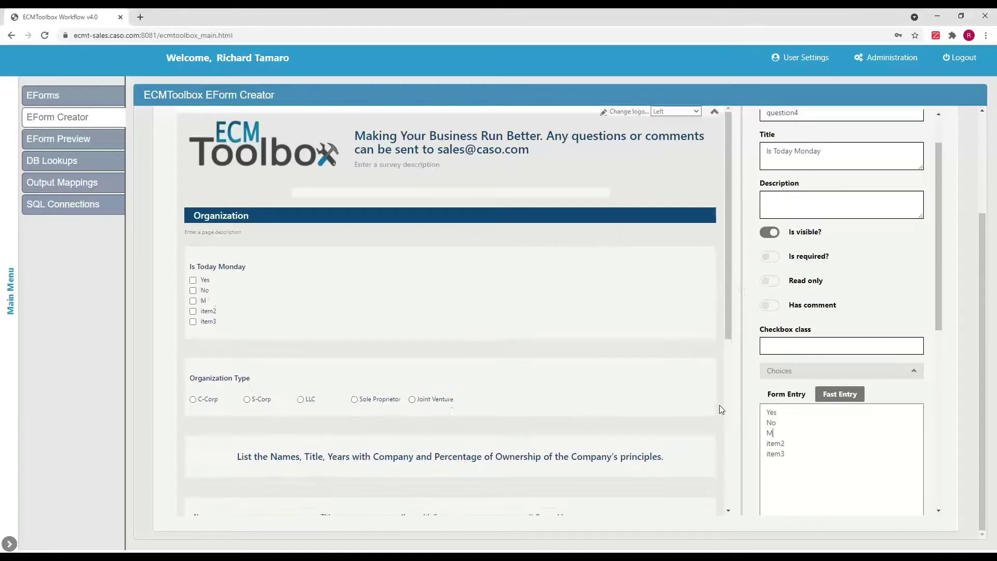
{"action": "type", "text": "aybe"}
{"action": "key", "text": "Delete"}
{"action": "key", "text": "Delete"}
{"action": "key", "text": "Delete"}
{"action": "key", "text": "Delete"}
{"action": "key", "text": "Delete"}
{"action": "key", "text": "Delete"}
{"action": "key", "text": "Delete"}
{"action": "key", "text": "Delete"}
{"action": "key", "text": "Delete"}
{"action": "key", "text": "Delete"}
{"action": "key", "text": "Delete"}
{"action": "key", "text": "Delete"}
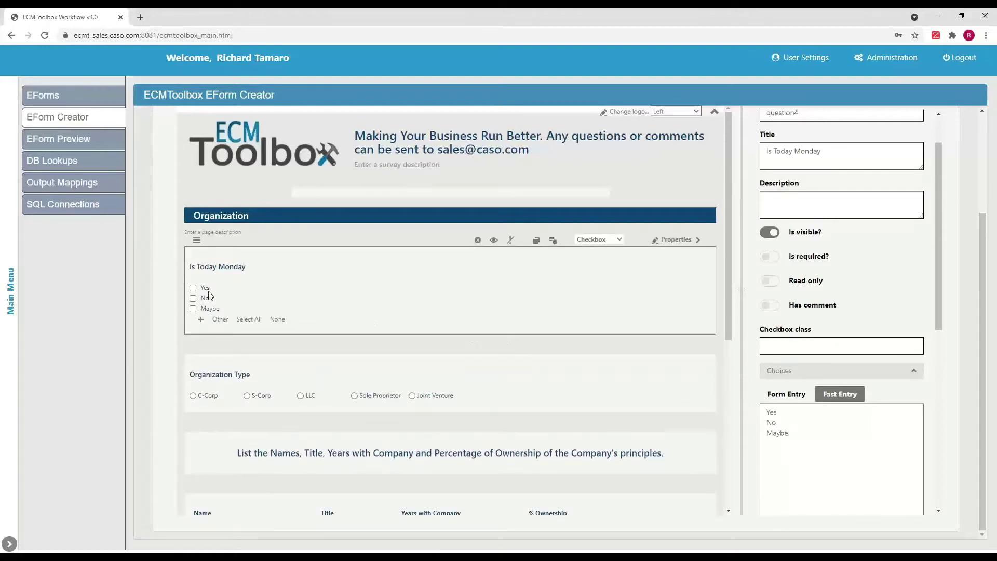
Add the Other, Select All and None options to the "Is Today Monday" question.
{"action": "left_click", "coordinate": [218, 319]}
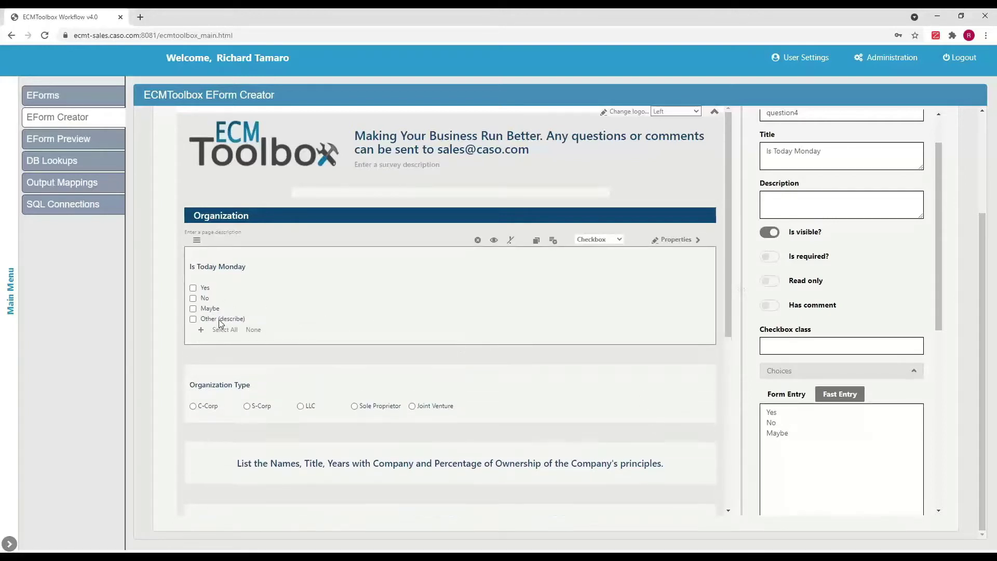
{"action": "left_click", "coordinate": [223, 330]}
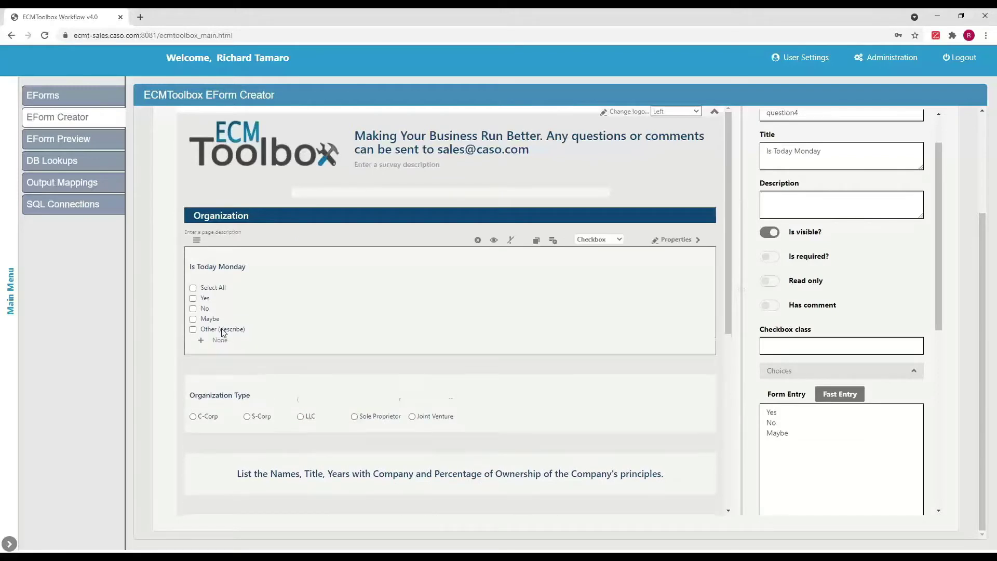
{"action": "left_click", "coordinate": [223, 341]}
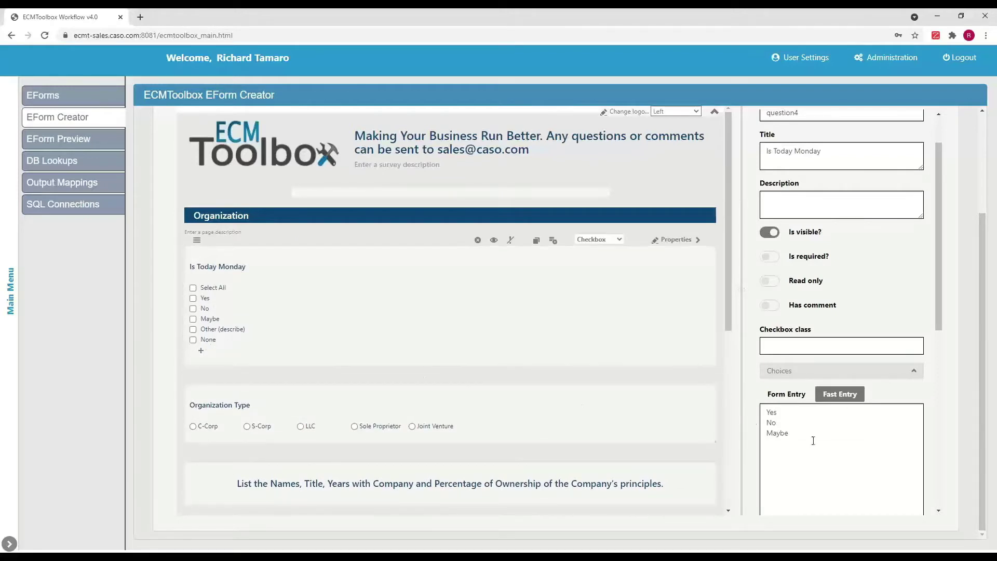
Expand the question's Choices from Web and Logic settings and look through their options.
{"action": "left_click_drag", "start_coordinate": [940, 257], "coordinate": [930, 432]}
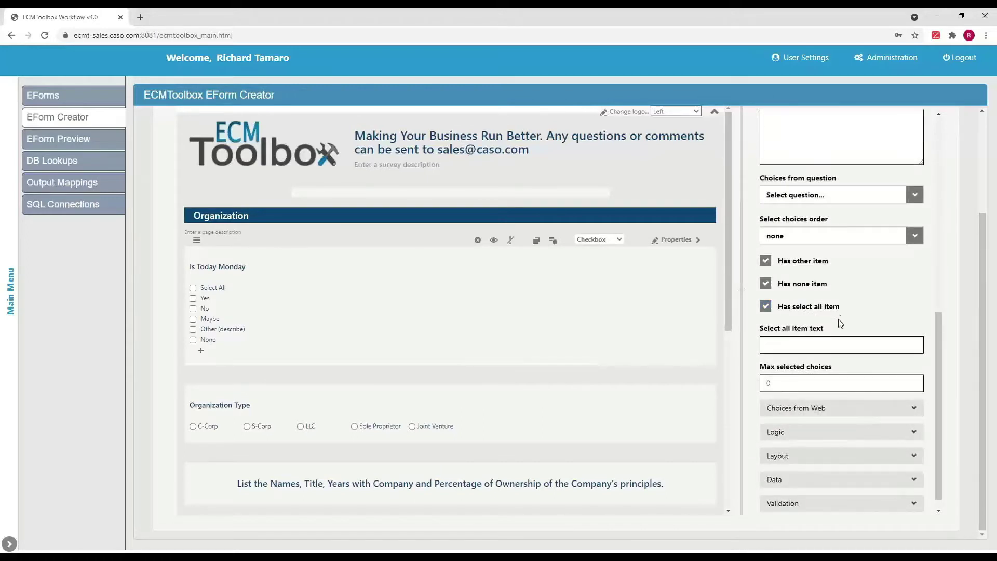
{"action": "left_click", "coordinate": [912, 409]}
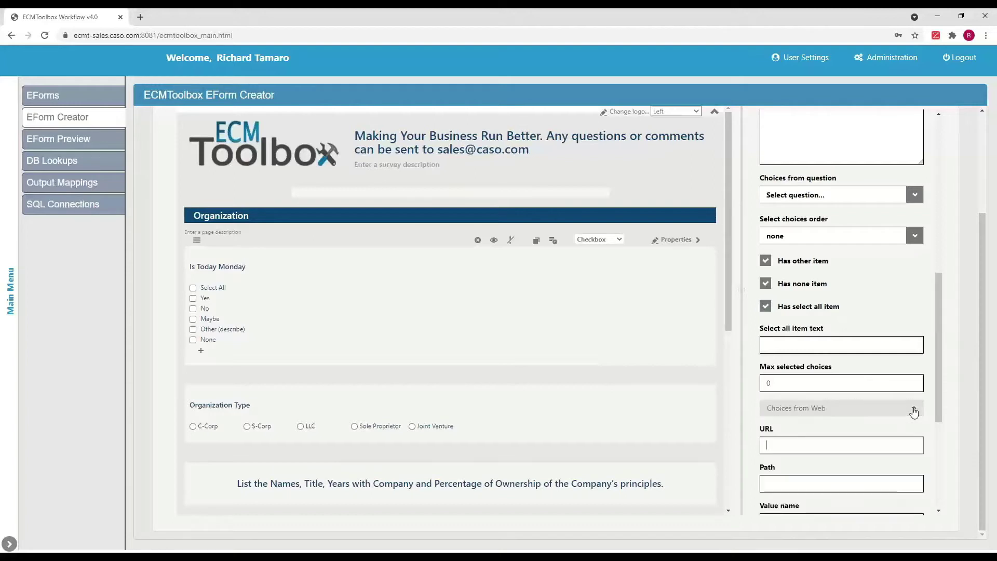
{"action": "left_click_drag", "start_coordinate": [939, 358], "coordinate": [931, 455]}
{"action": "left_click", "coordinate": [912, 418]}
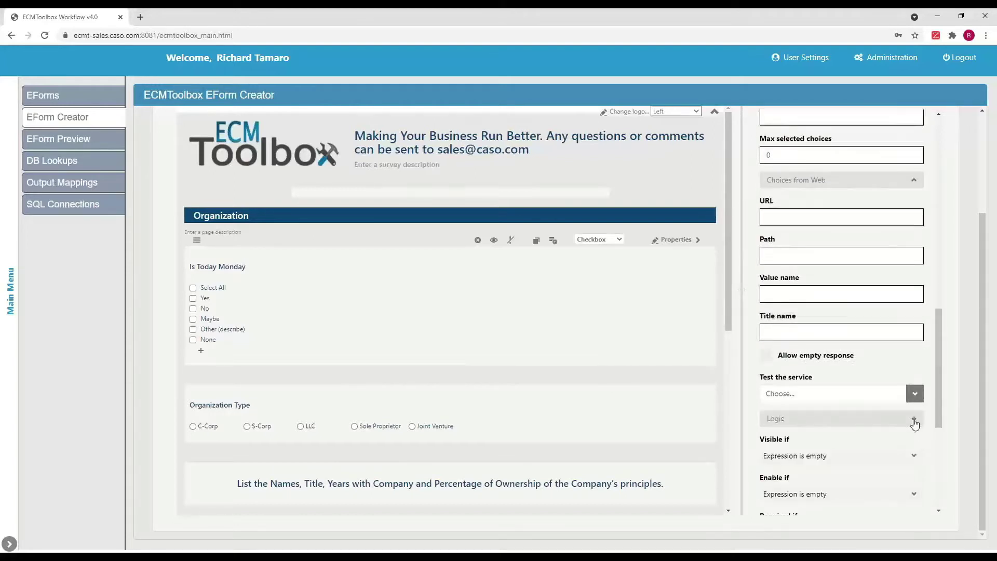
{"action": "scroll", "coordinate": [885, 447], "scroll_direction": "down", "scroll_amount": 3}
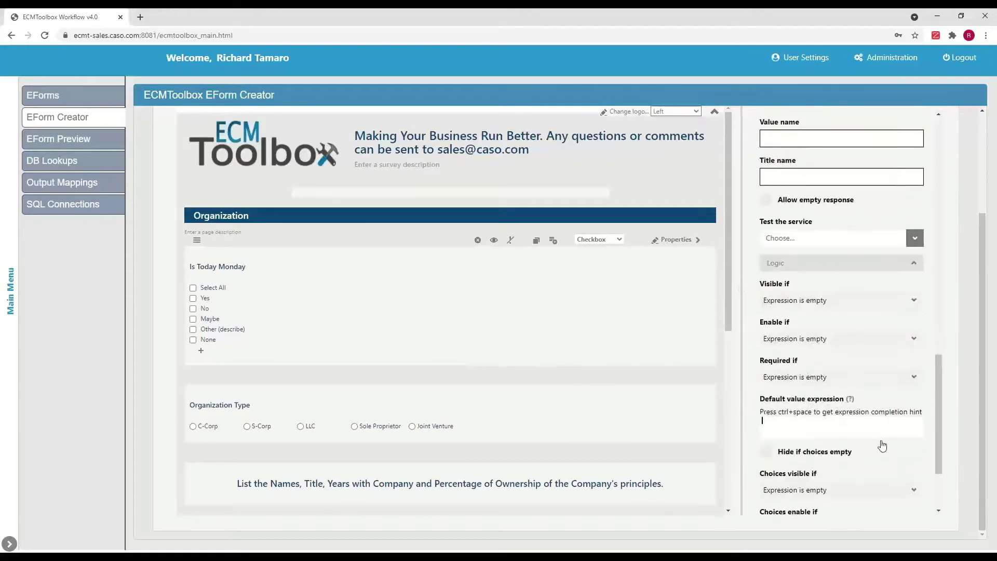
Start a "Visible if" condition for the question based on the City field, and look through the remaining logic settings.
{"action": "left_click", "coordinate": [910, 302]}
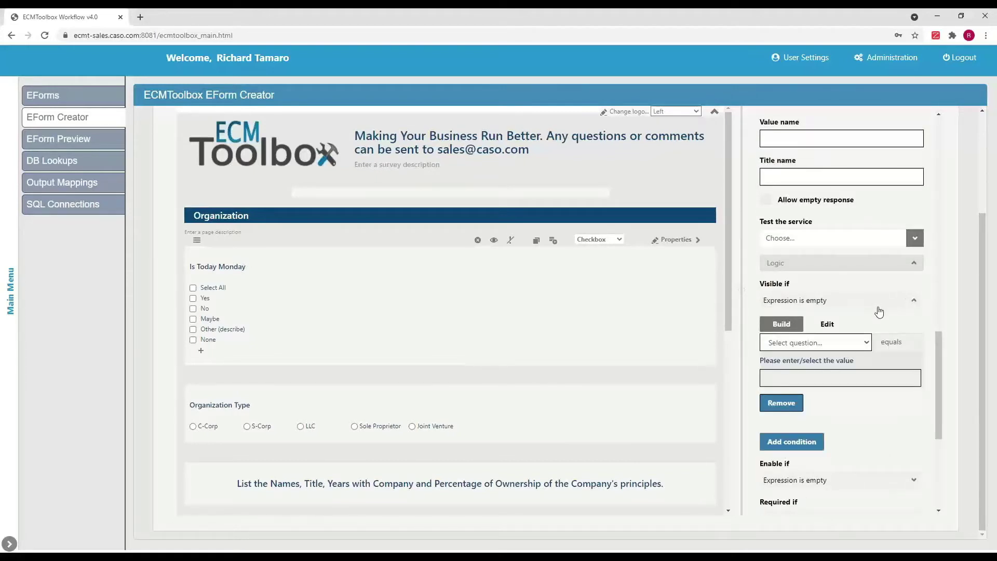
{"action": "left_click", "coordinate": [867, 343]}
{"action": "scroll", "coordinate": [706, 279], "scroll_direction": "down", "scroll_amount": 1}
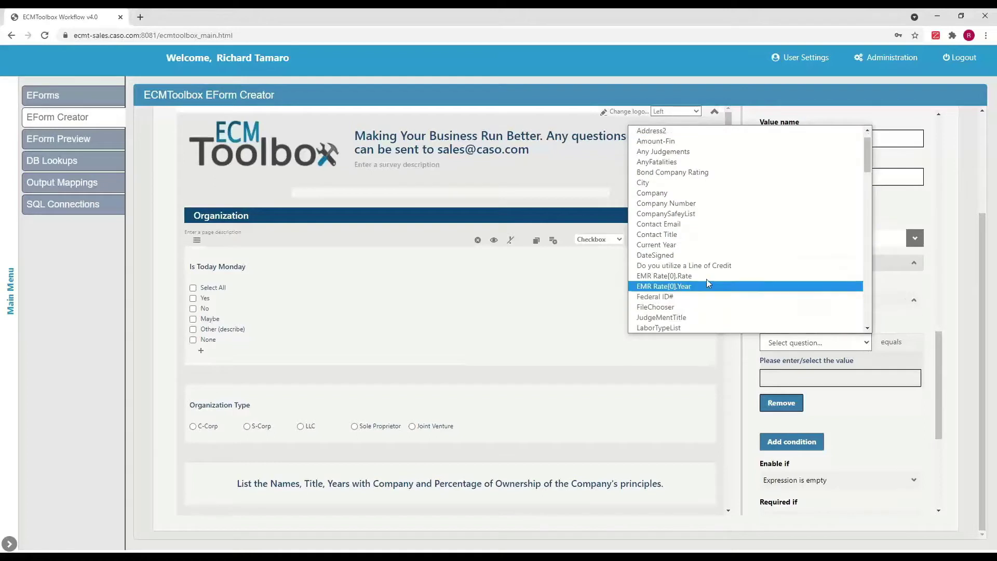
{"action": "left_click", "coordinate": [644, 183]}
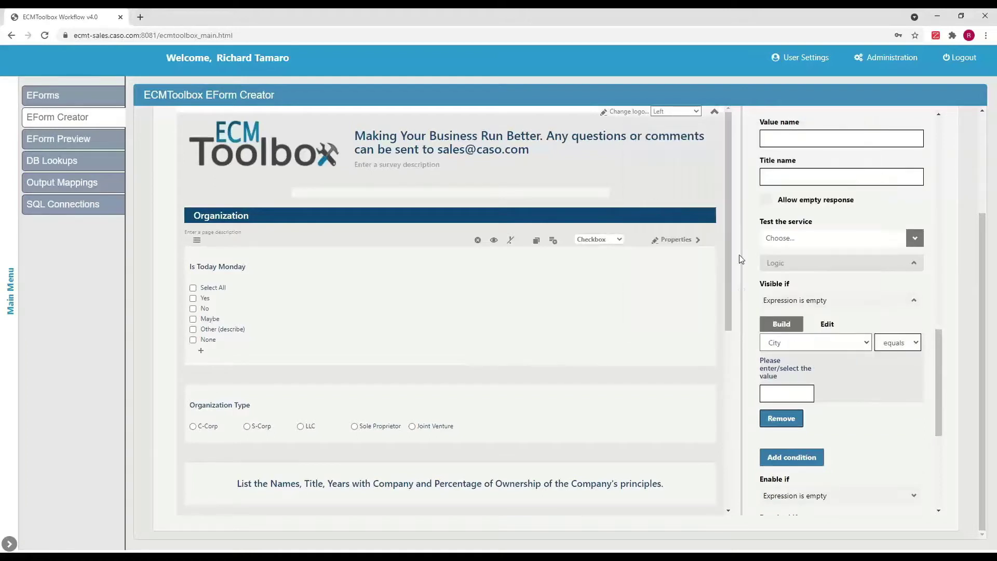
{"action": "scroll", "coordinate": [842, 384], "scroll_direction": "down", "scroll_amount": 2}
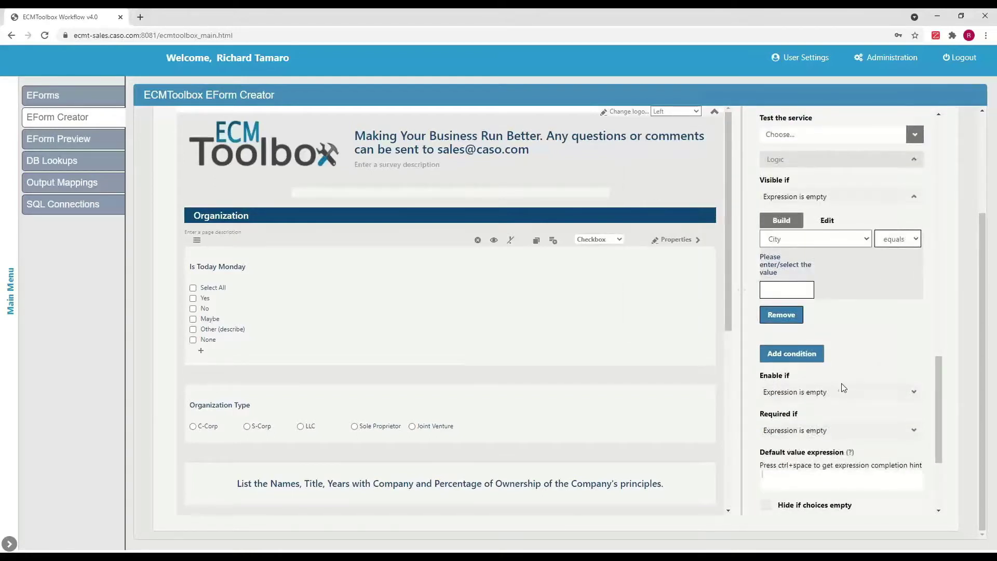
{"action": "scroll", "coordinate": [833, 382], "scroll_direction": "down", "scroll_amount": 3}
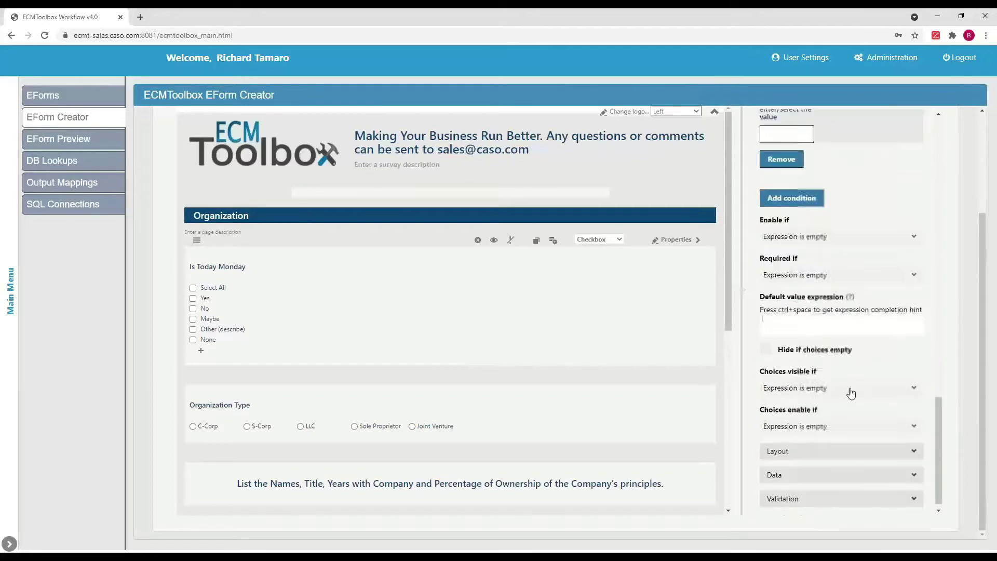
Set the "Is Today Monday" question's column count to 5 in its Layout settings, and look through its Data settings.
{"action": "left_click", "coordinate": [910, 452]}
{"action": "scroll", "coordinate": [885, 463], "scroll_direction": "down", "scroll_amount": 2}
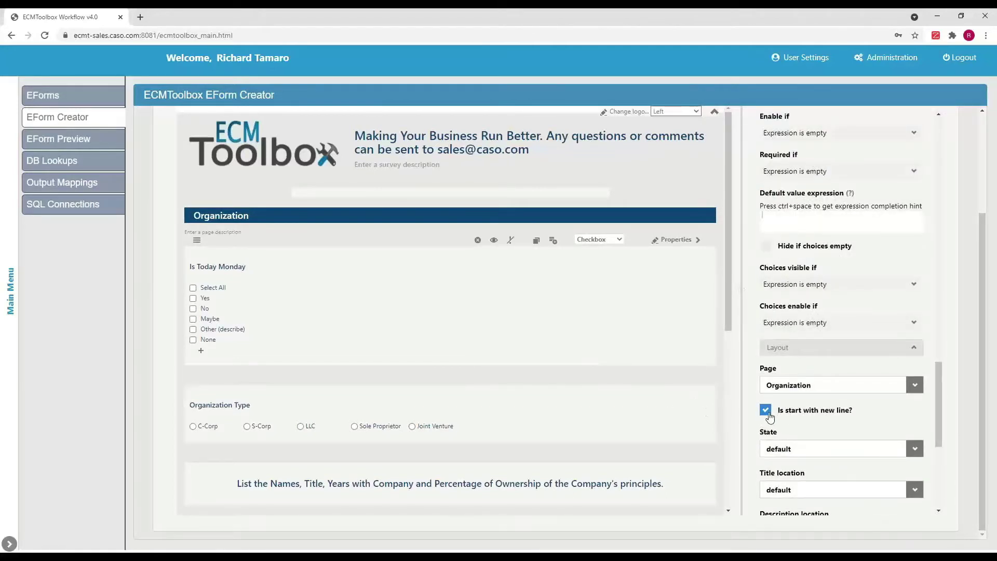
{"action": "scroll", "coordinate": [830, 415], "scroll_direction": "down", "scroll_amount": 1}
{"action": "scroll", "coordinate": [830, 414], "scroll_direction": "down", "scroll_amount": 5}
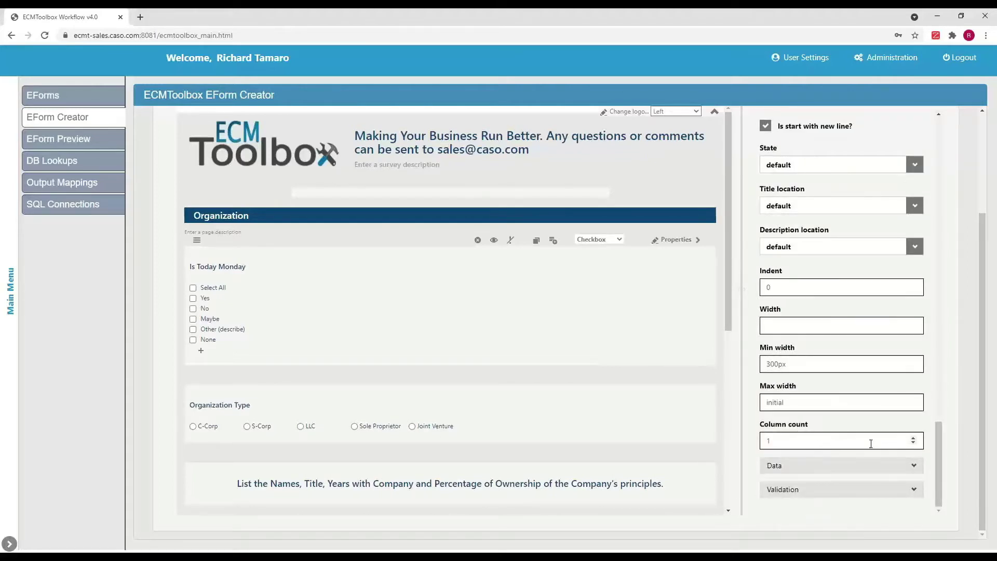
{"action": "left_click", "coordinate": [913, 438]}
{"action": "left_click", "coordinate": [913, 438]}
{"action": "left_click", "coordinate": [913, 438]}
{"action": "left_click", "coordinate": [913, 438]}
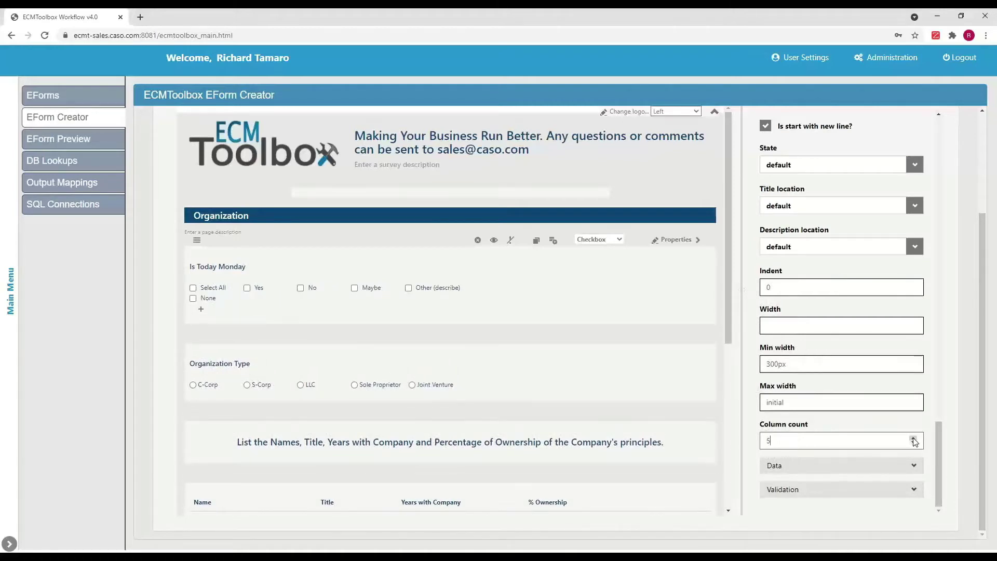
{"action": "left_click", "coordinate": [915, 466]}
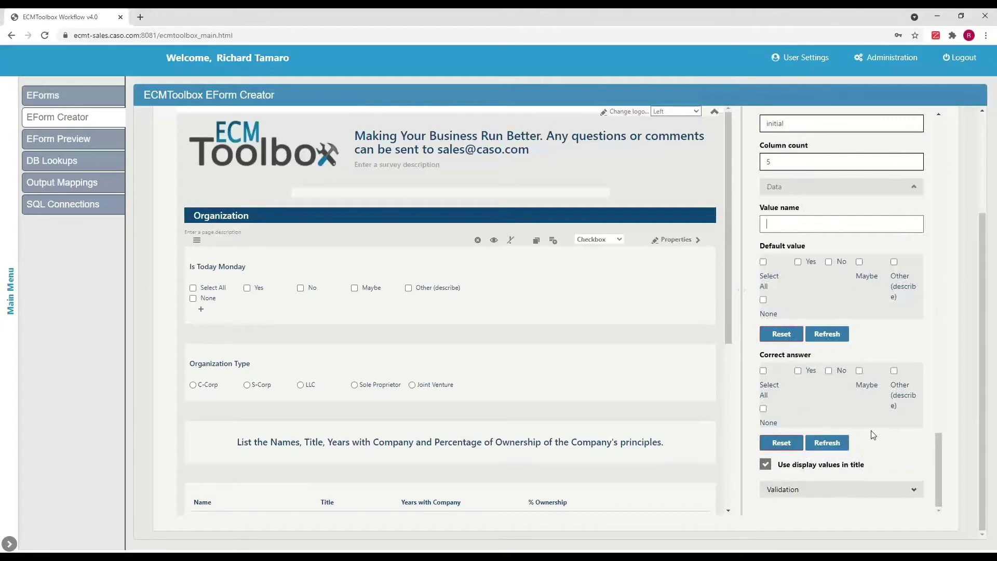
{"action": "scroll", "coordinate": [878, 426], "scroll_direction": "up", "scroll_amount": 10}
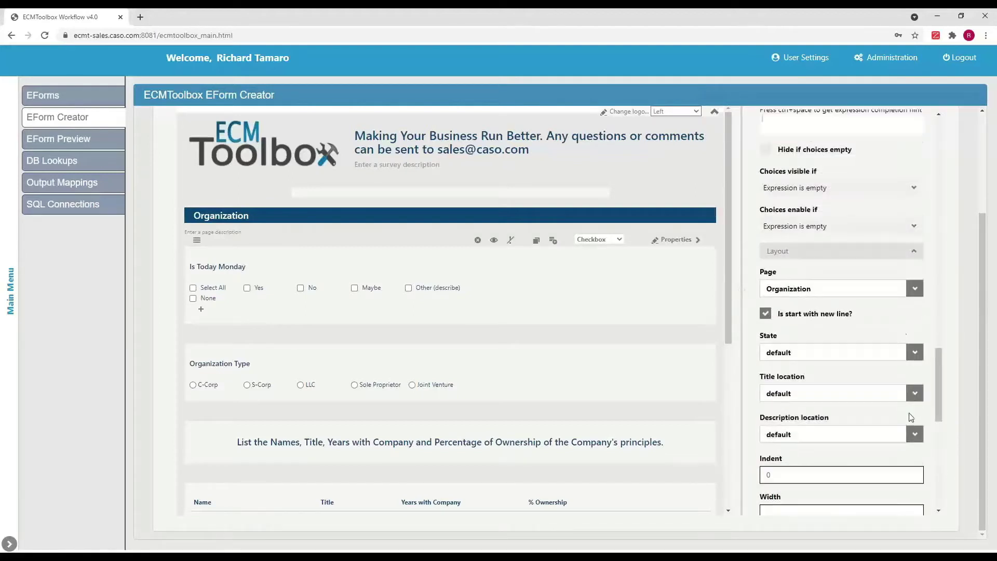
Look through the General, Matrix and Panels element types available in the form toolbox.
{"action": "left_click", "coordinate": [777, 197]}
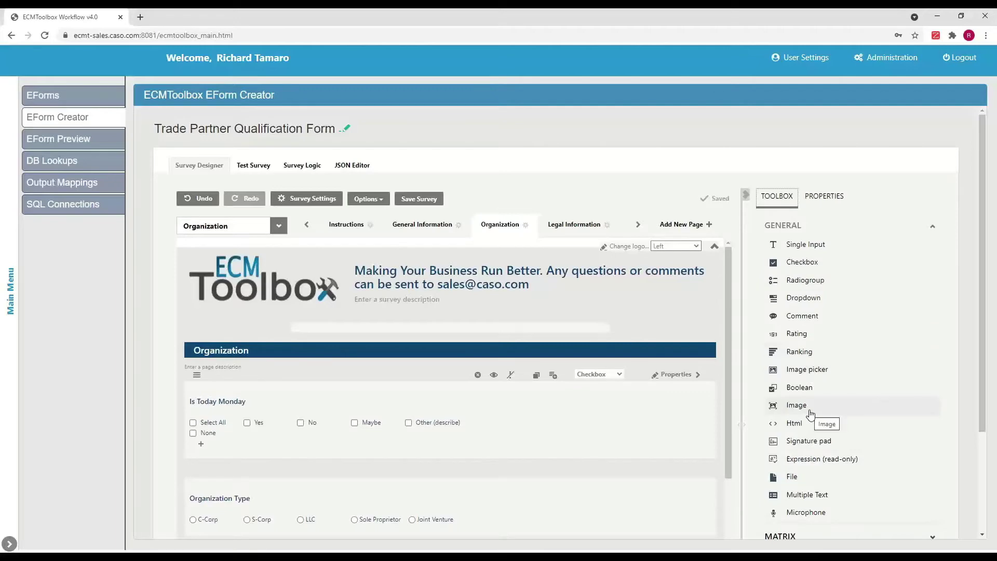
{"action": "scroll", "coordinate": [811, 413], "scroll_direction": "down", "scroll_amount": 1}
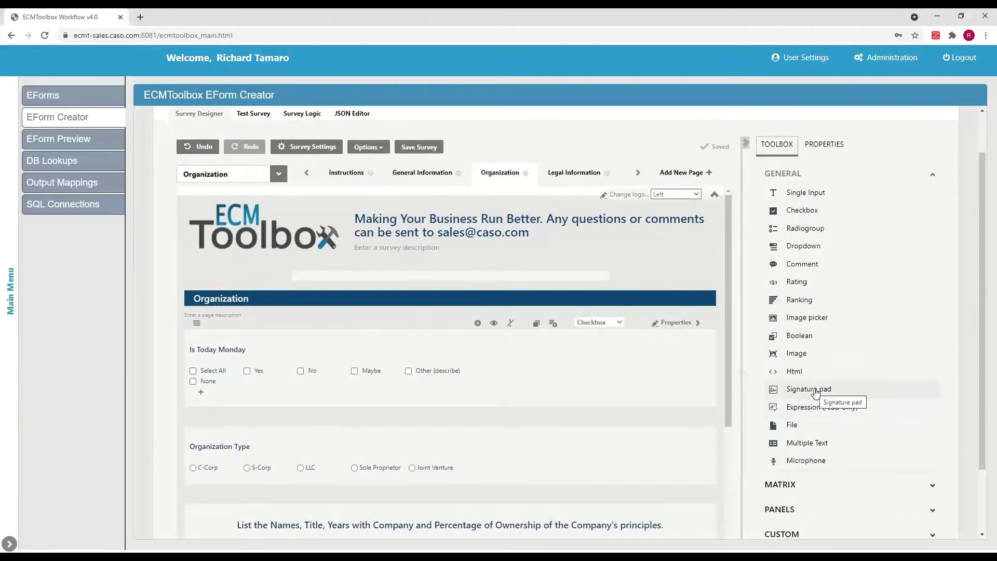
{"action": "scroll", "coordinate": [830, 420], "scroll_direction": "down", "scroll_amount": 2}
{"action": "left_click", "coordinate": [934, 402]}
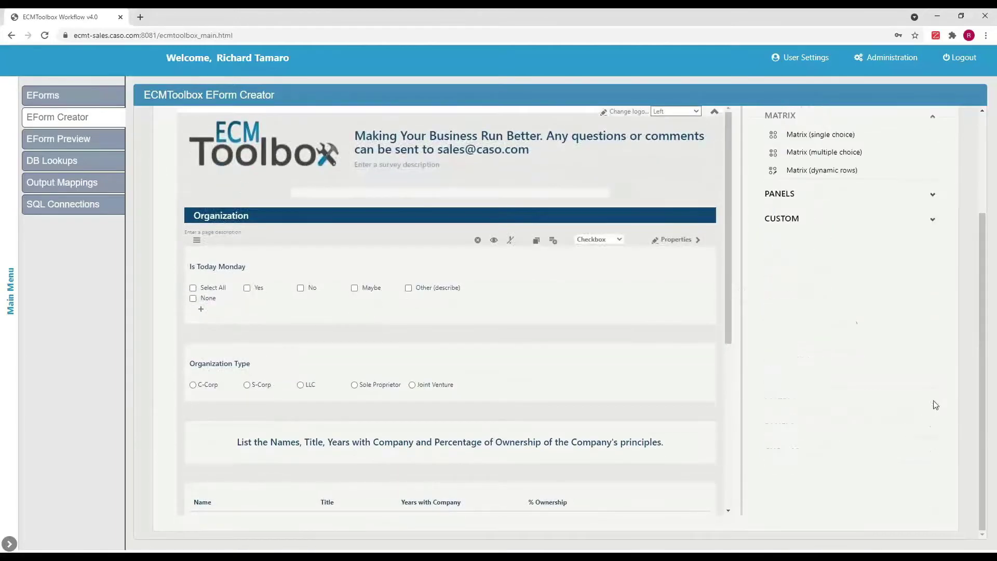
{"action": "left_click", "coordinate": [933, 195]}
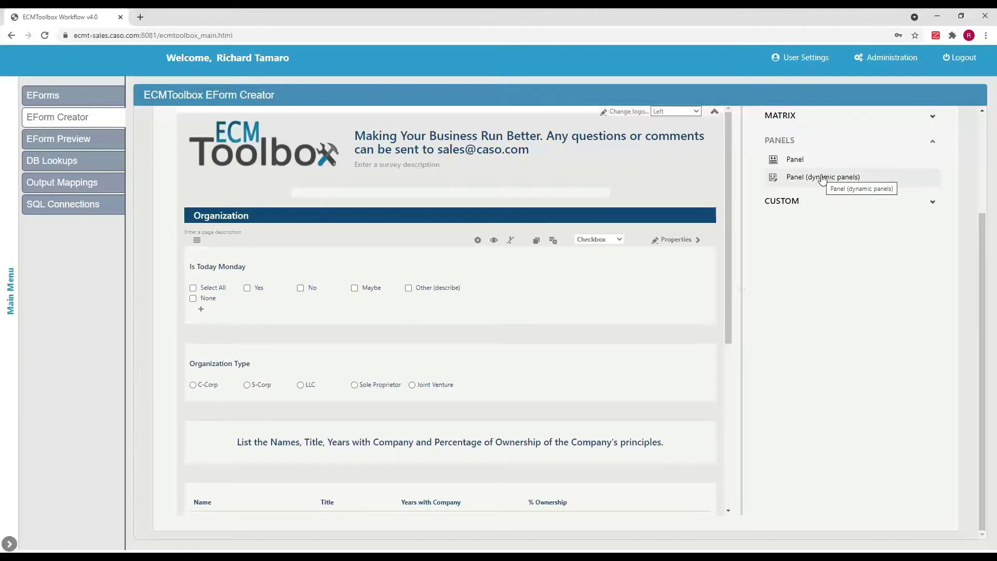
Open the form's General Information page, and look over the Custom toolbox elements and the page's fields.
{"action": "scroll", "coordinate": [663, 196], "scroll_direction": "up", "scroll_amount": 4}
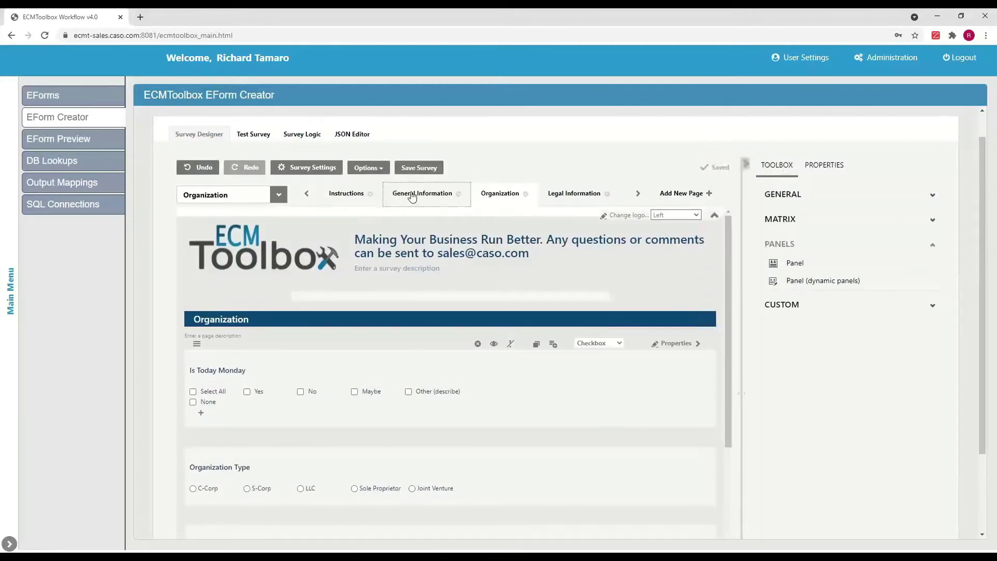
{"action": "left_click", "coordinate": [412, 196]}
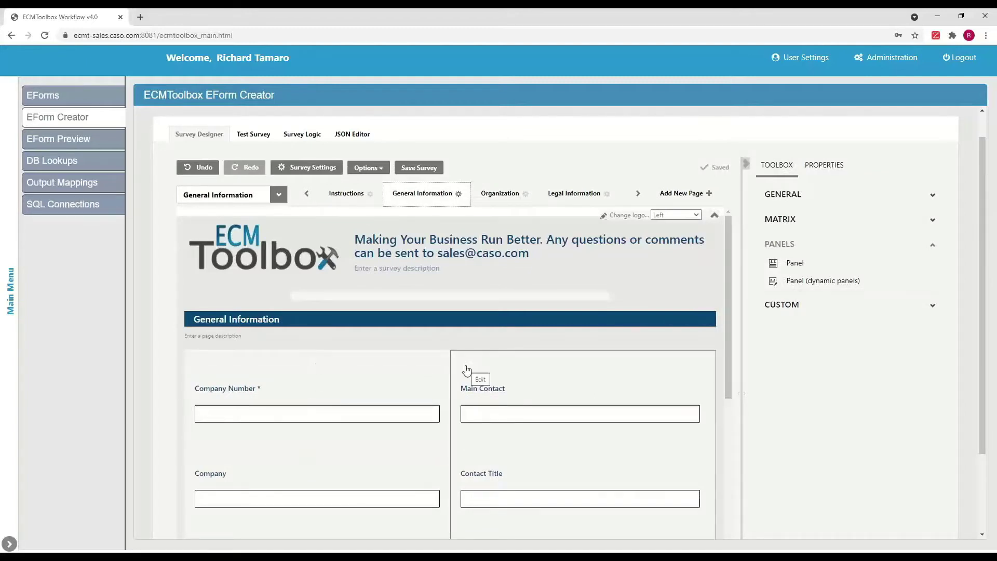
{"action": "left_click", "coordinate": [934, 308]}
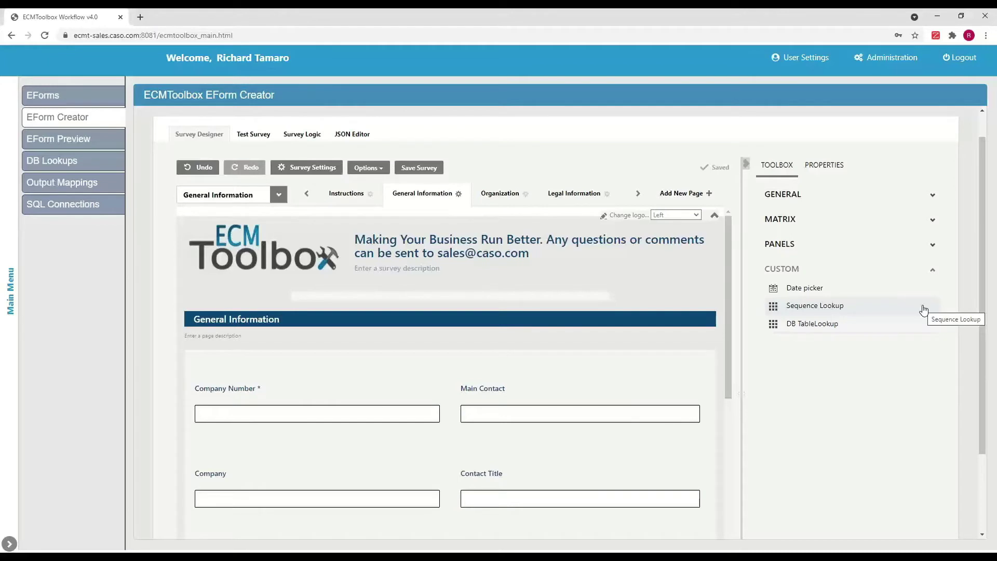
{"action": "scroll", "coordinate": [663, 245], "scroll_direction": "up", "scroll_amount": 1}
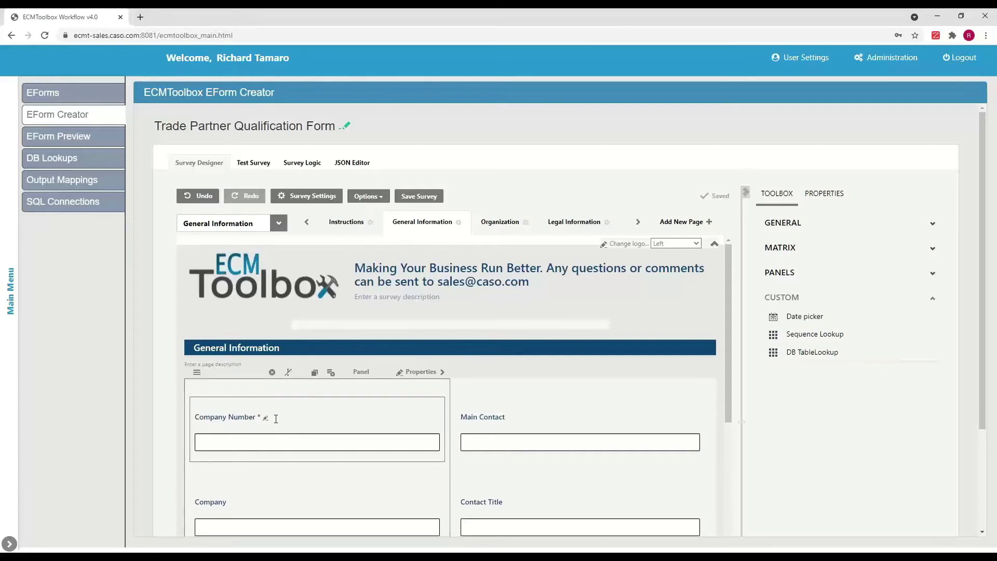
{"action": "scroll", "coordinate": [301, 438], "scroll_direction": "down", "scroll_amount": 3}
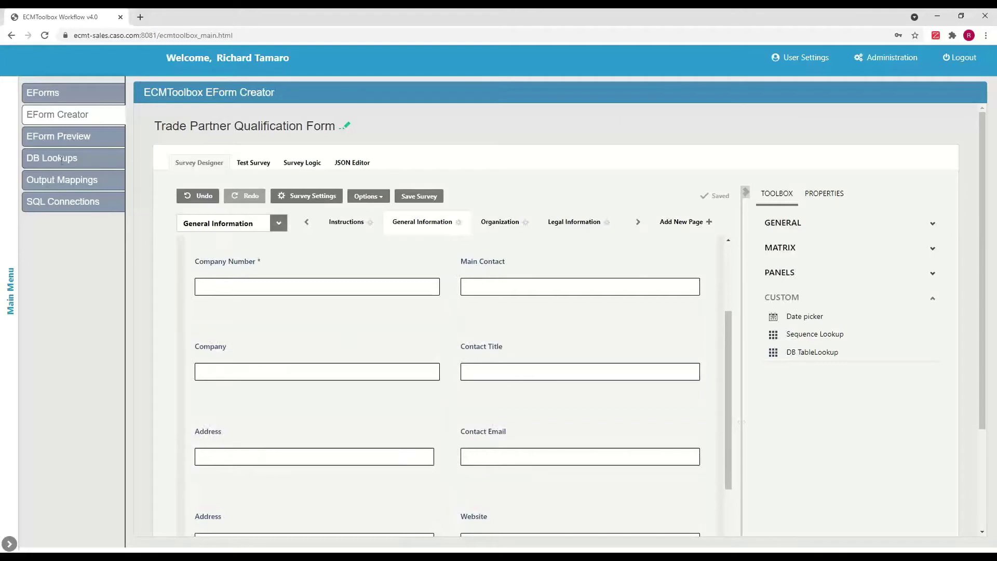
Review the Company Number field's database lookup settings and column mappings, including the Address mapping options, and close them without saving.
{"action": "left_click", "coordinate": [61, 159]}
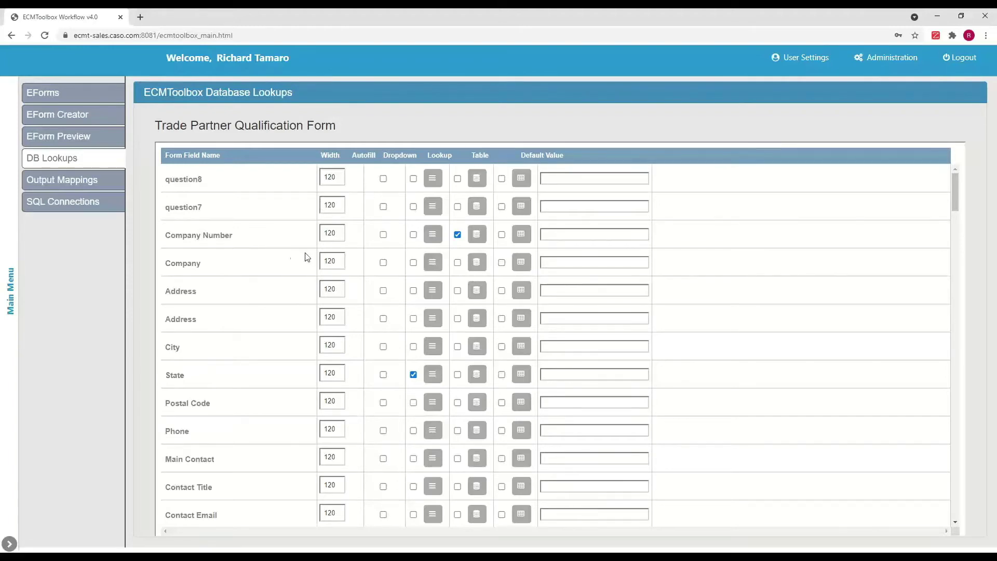
{"action": "left_click", "coordinate": [476, 234]}
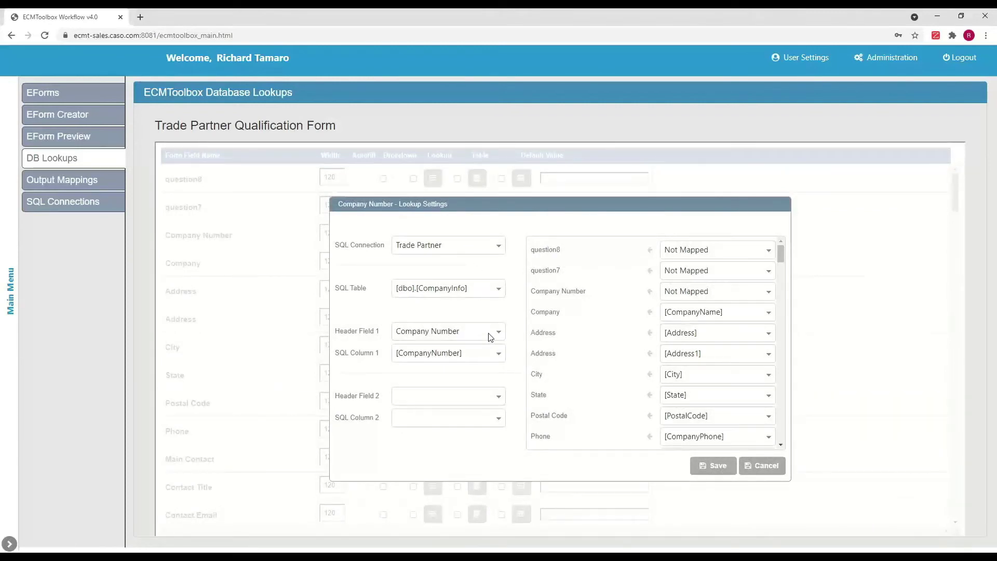
{"action": "left_click", "coordinate": [769, 335]}
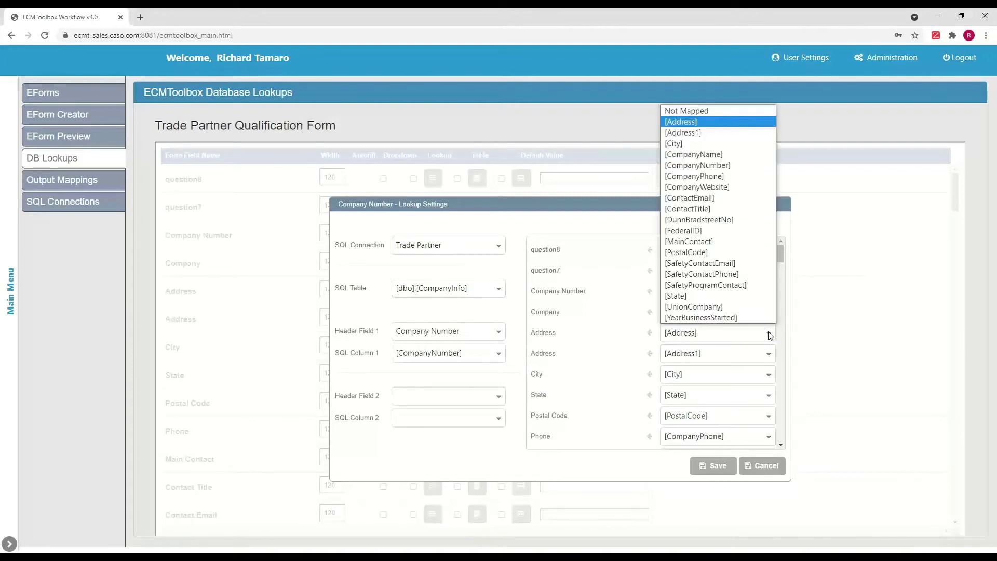
{"action": "left_click", "coordinate": [704, 125]}
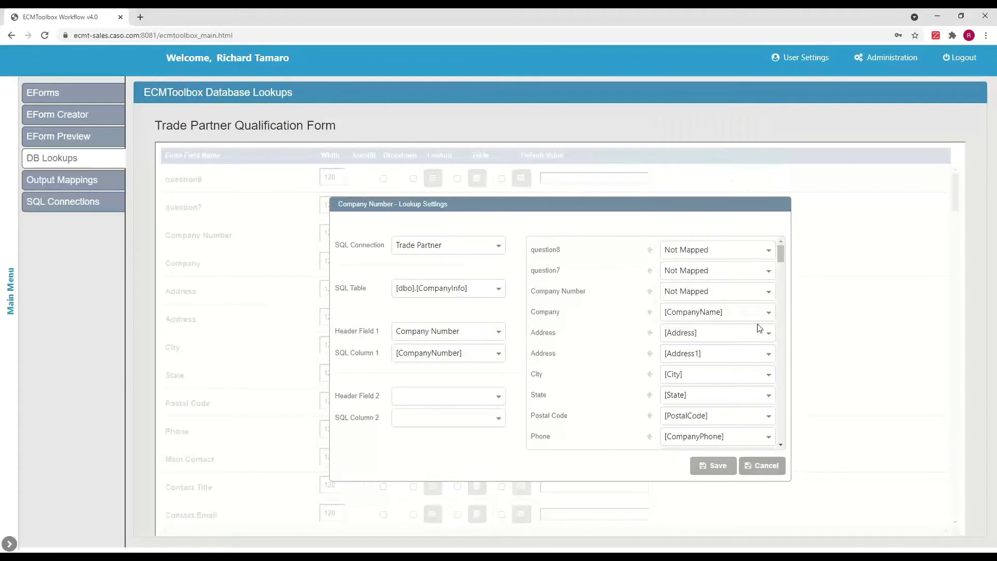
{"action": "scroll", "coordinate": [710, 384], "scroll_direction": "down", "scroll_amount": 2}
{"action": "scroll", "coordinate": [710, 384], "scroll_direction": "down", "scroll_amount": 2}
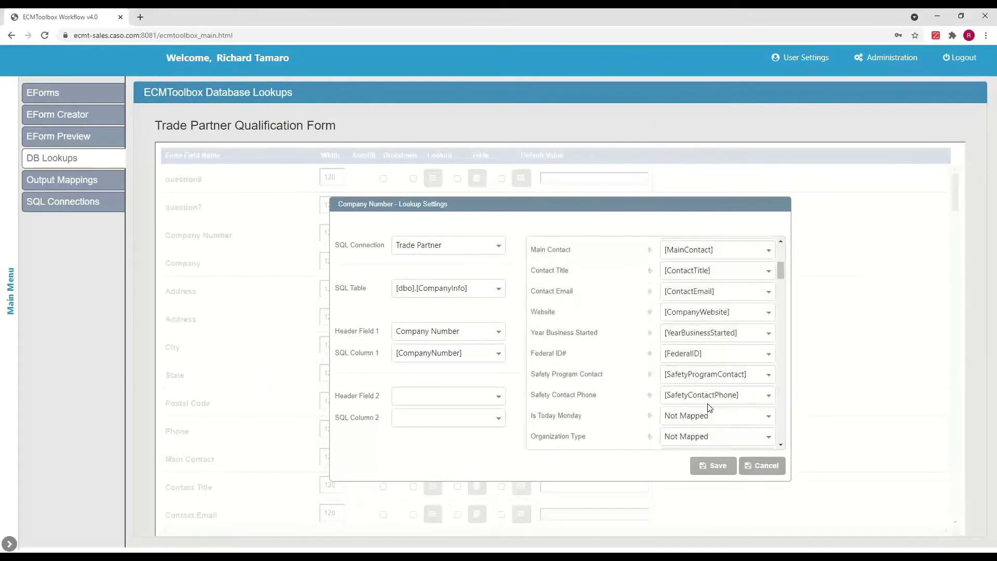
{"action": "left_click", "coordinate": [764, 466]}
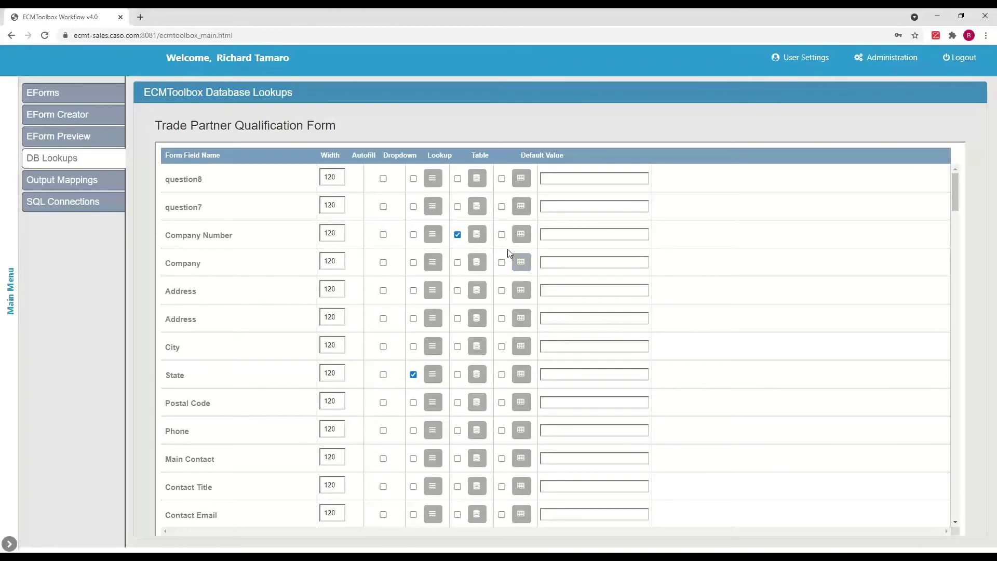
Review the Company Number field's table settings and selectable SQL columns, and close them without saving.
{"action": "left_click", "coordinate": [521, 234]}
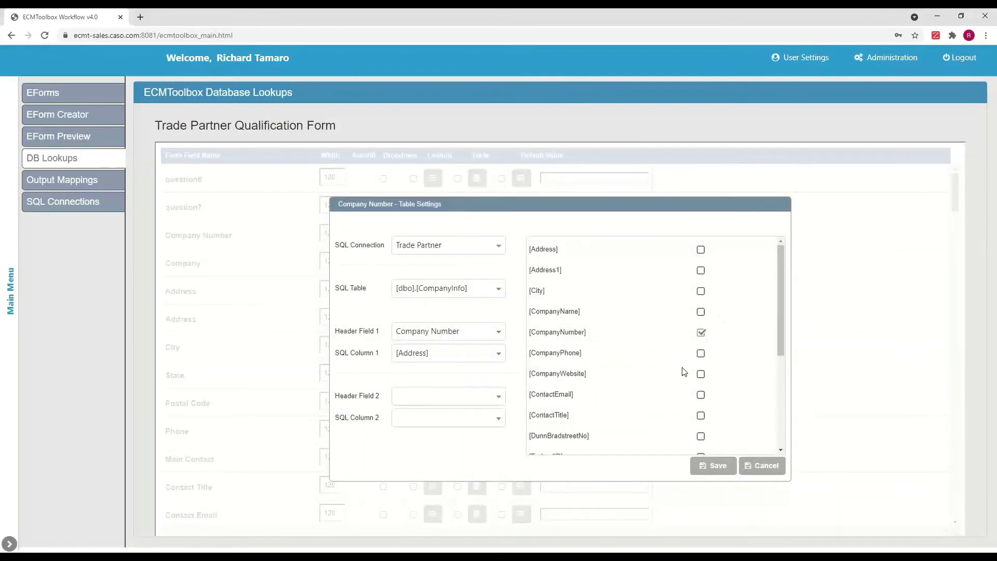
{"action": "scroll", "coordinate": [684, 369], "scroll_direction": "down", "scroll_amount": 3}
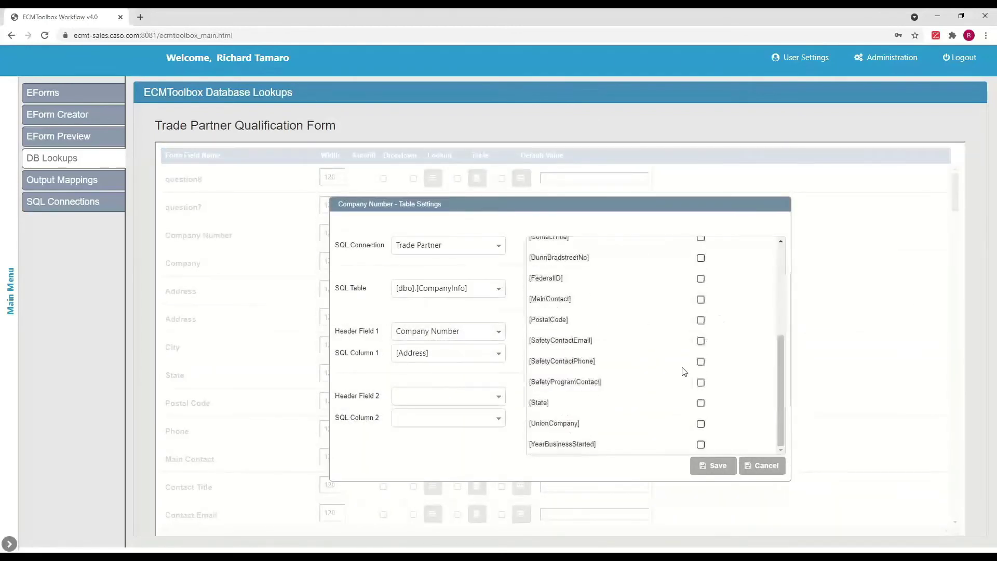
{"action": "left_click", "coordinate": [765, 467]}
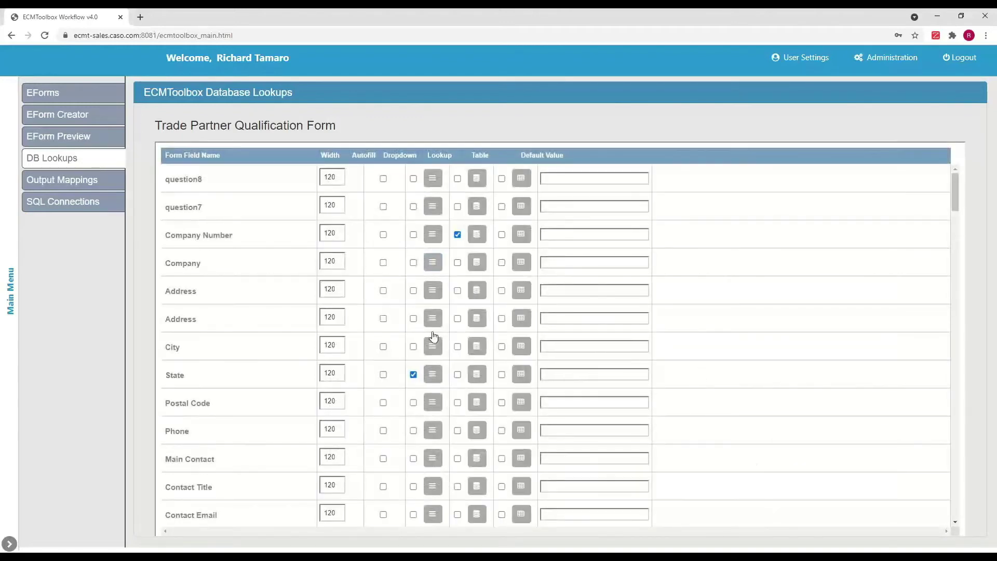
Compare the Pre-Defined List and SQL List types in the State field's dropdown settings, and close them without saving.
{"action": "left_click", "coordinate": [433, 373]}
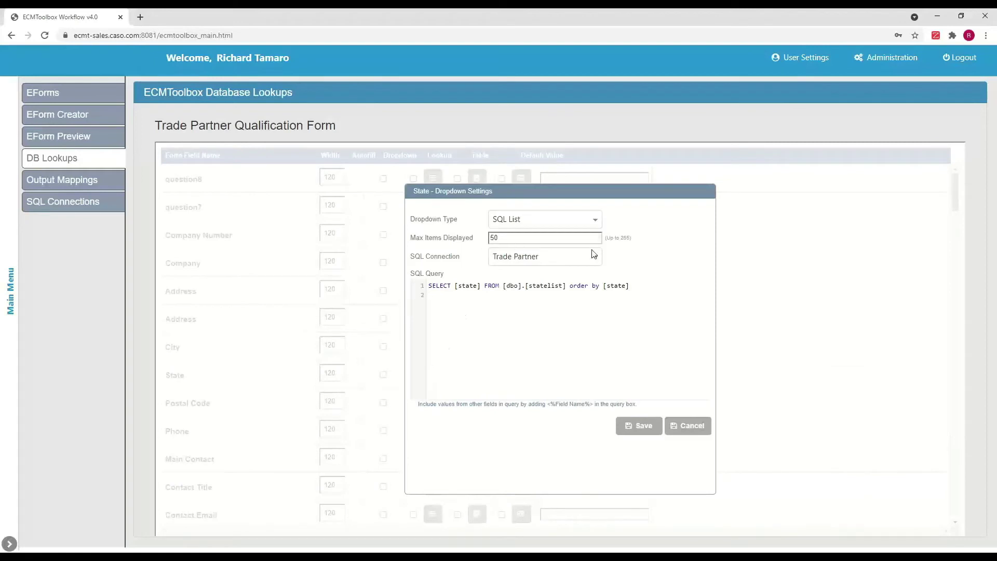
{"action": "left_click", "coordinate": [595, 220]}
{"action": "left_click", "coordinate": [572, 234]}
{"action": "left_click", "coordinate": [596, 221]}
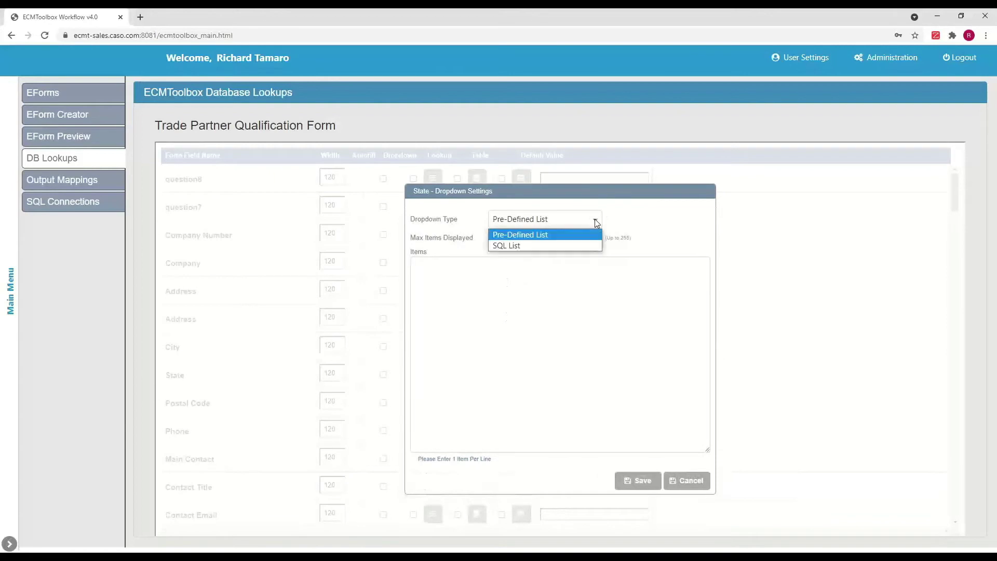
{"action": "left_click", "coordinate": [569, 244]}
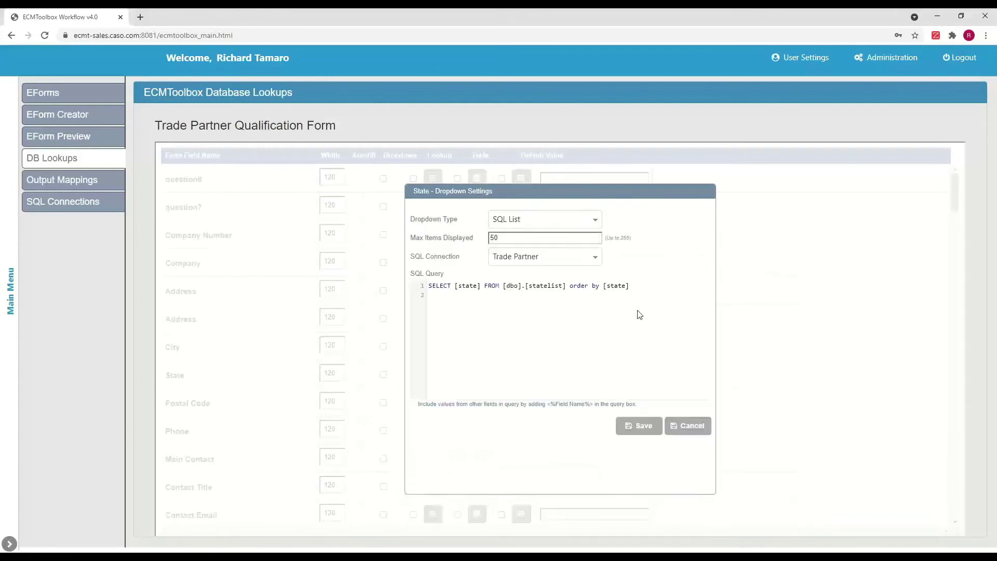
{"action": "left_click", "coordinate": [684, 430]}
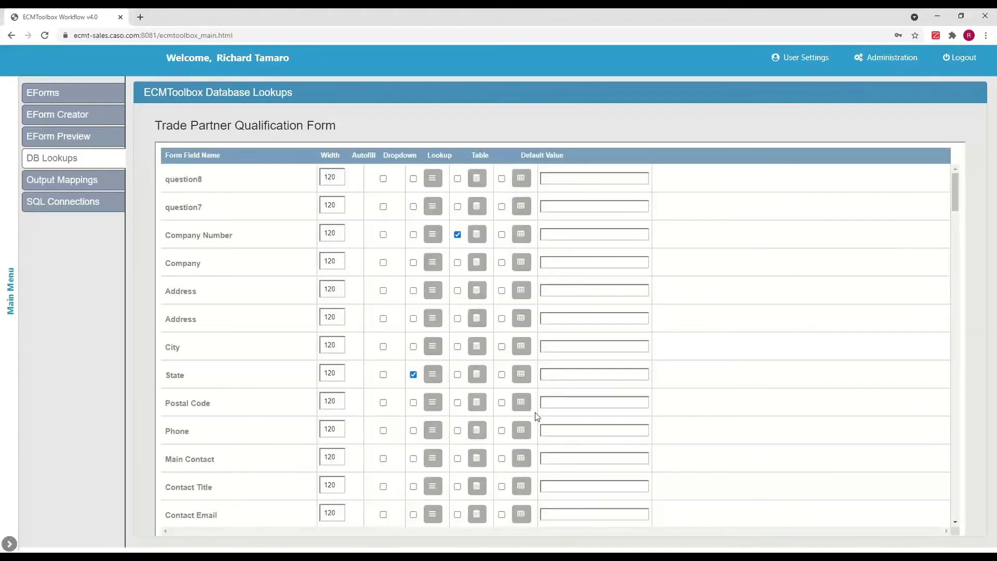
Open the form's output mappings and show the settings of the AppXtender: SurveyForm output.
{"action": "left_click", "coordinate": [70, 180]}
{"action": "left_click", "coordinate": [213, 188]}
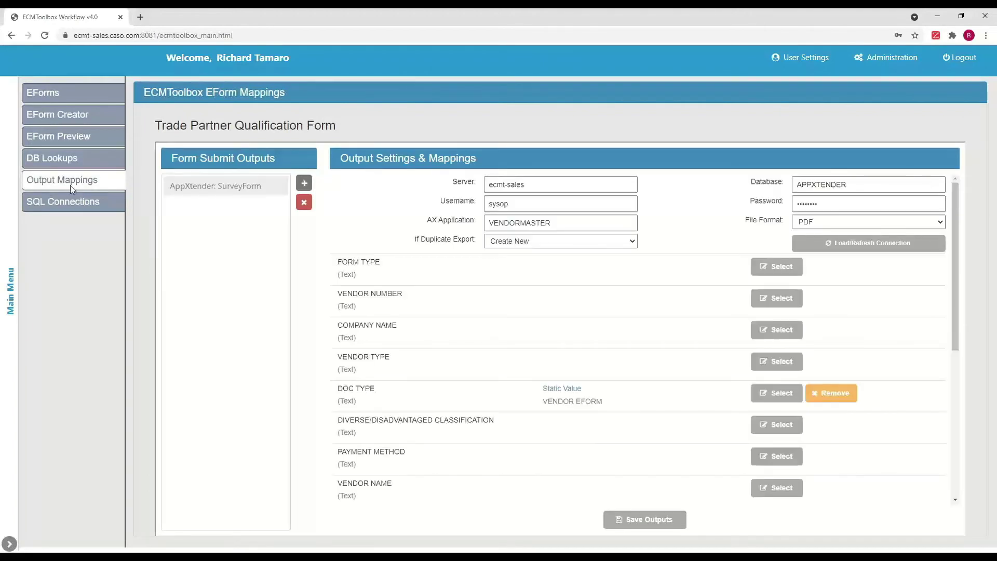
{"action": "left_click", "coordinate": [213, 188]}
Look through the Question, Static Value and System Value mapping options for VENDOR TYPE, and close the mapping setup without creating one.
{"action": "left_click", "coordinate": [779, 362]}
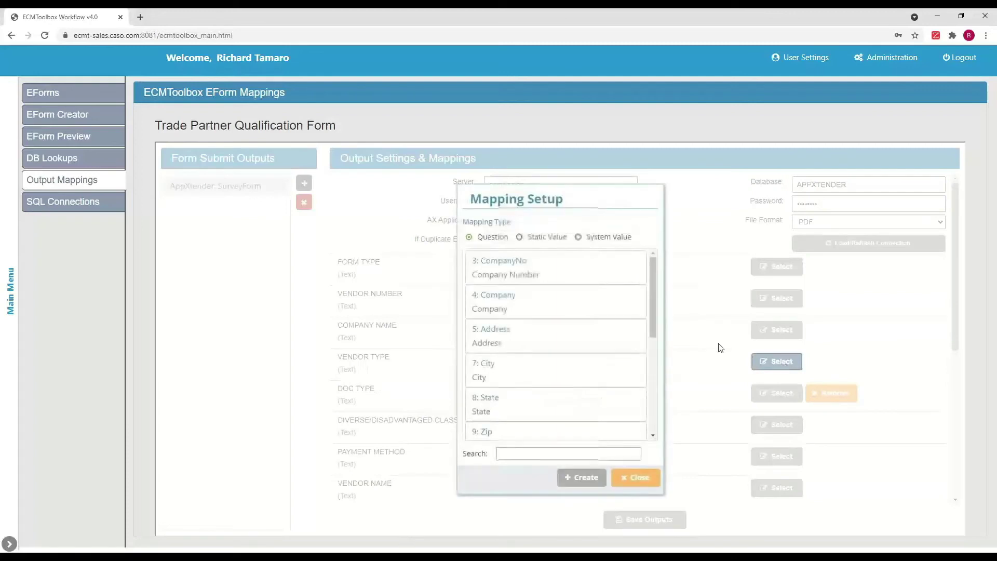
{"action": "scroll", "coordinate": [653, 294], "scroll_direction": "down", "scroll_amount": 1}
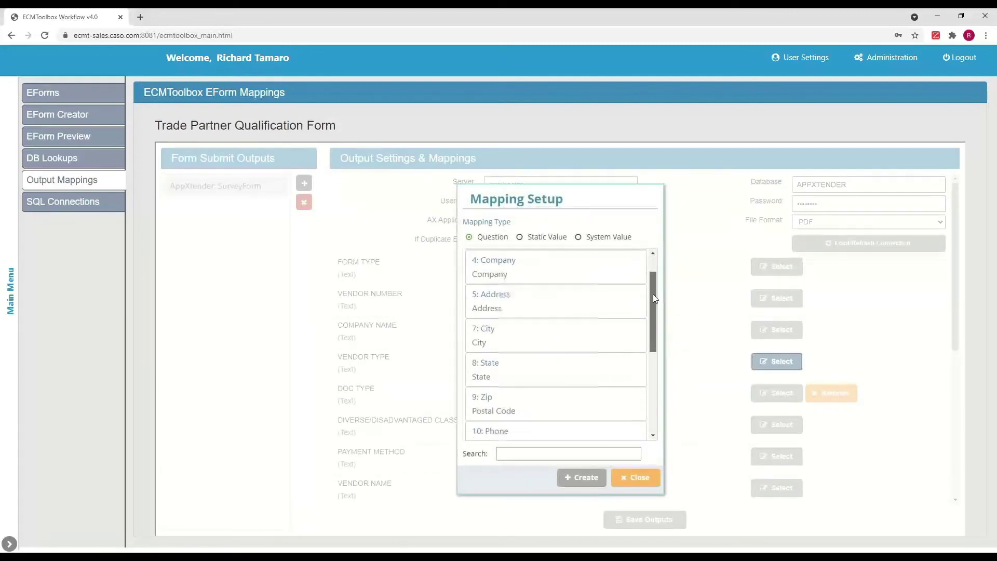
{"action": "scroll", "coordinate": [653, 295], "scroll_direction": "down", "scroll_amount": 2}
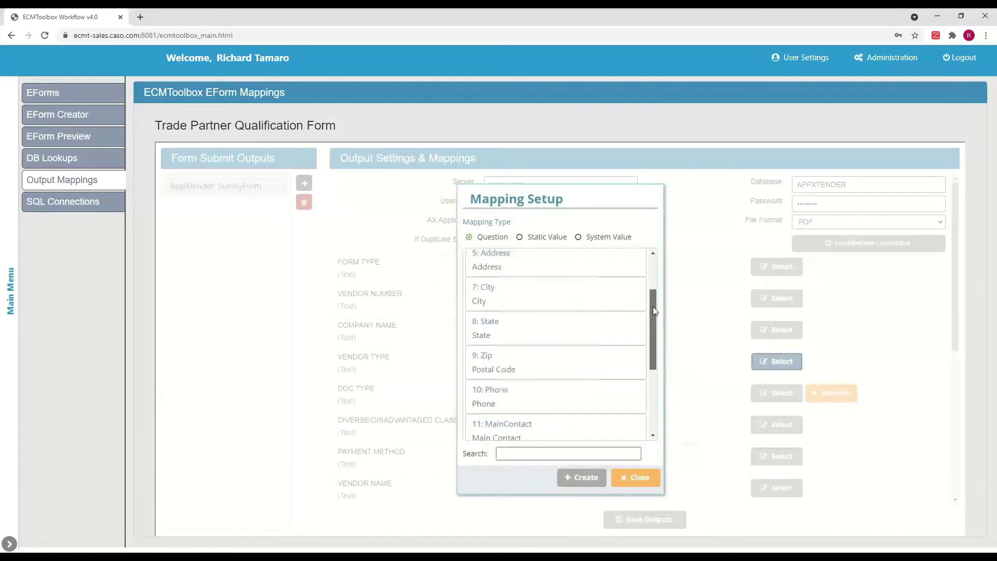
{"action": "scroll", "coordinate": [652, 312], "scroll_direction": "up", "scroll_amount": 3}
{"action": "left_click", "coordinate": [519, 237]}
{"action": "left_click", "coordinate": [522, 274]}
{"action": "left_click", "coordinate": [578, 237]}
{"action": "left_click", "coordinate": [628, 276]}
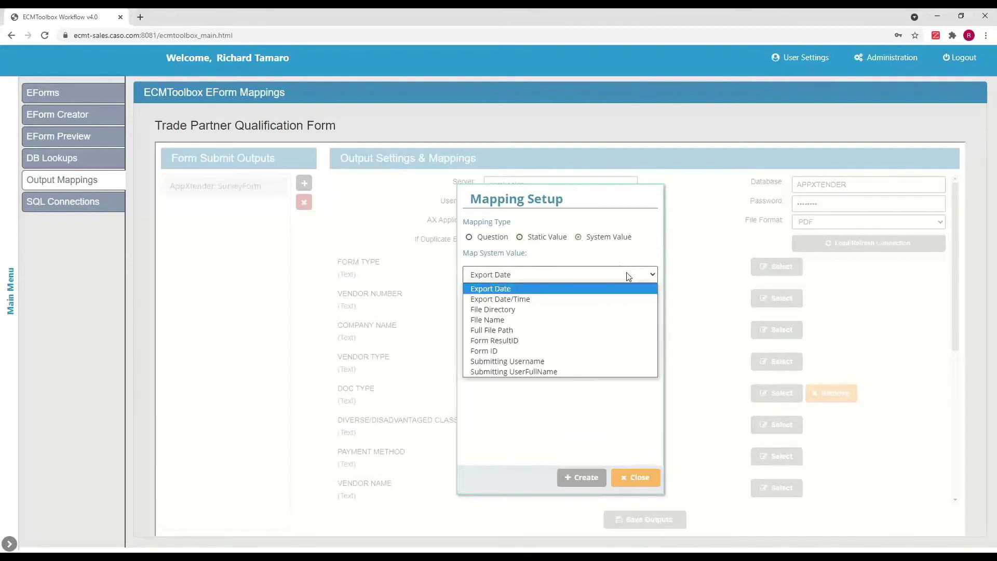
{"action": "left_click", "coordinate": [635, 477]}
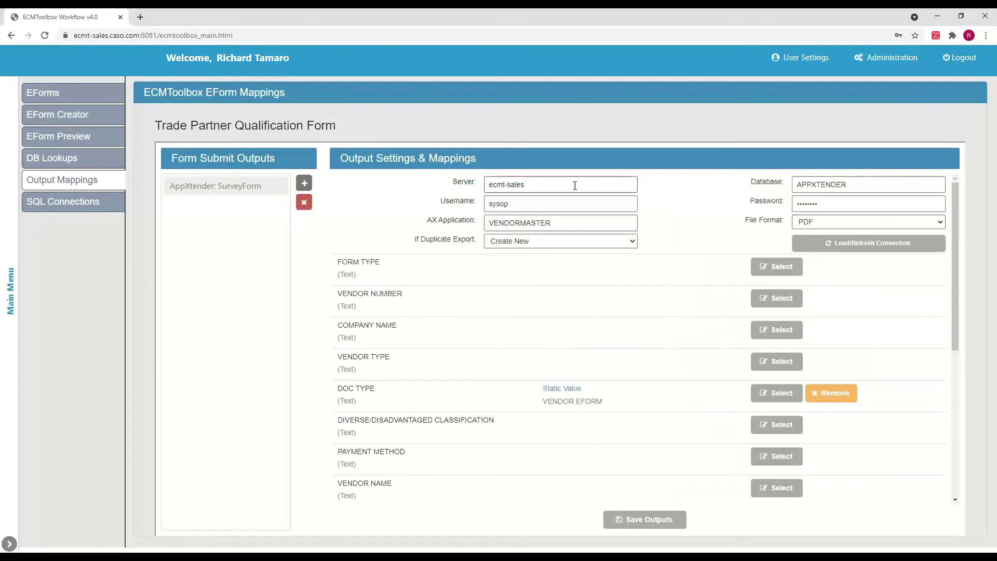
Add a new form submit output of type Attachments named Test1.
{"action": "left_click", "coordinate": [268, 190]}
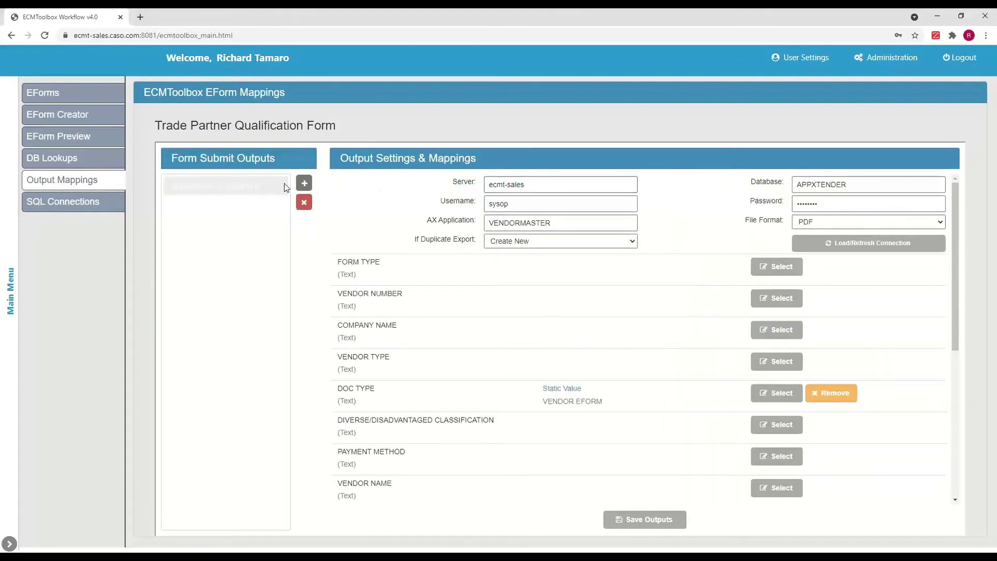
{"action": "left_click", "coordinate": [305, 183]}
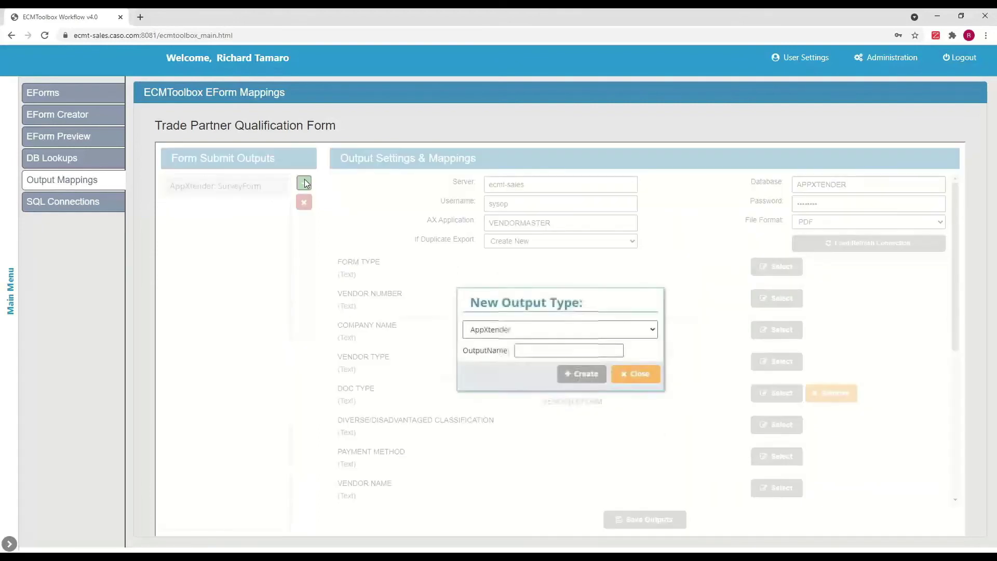
{"action": "left_click", "coordinate": [532, 330]}
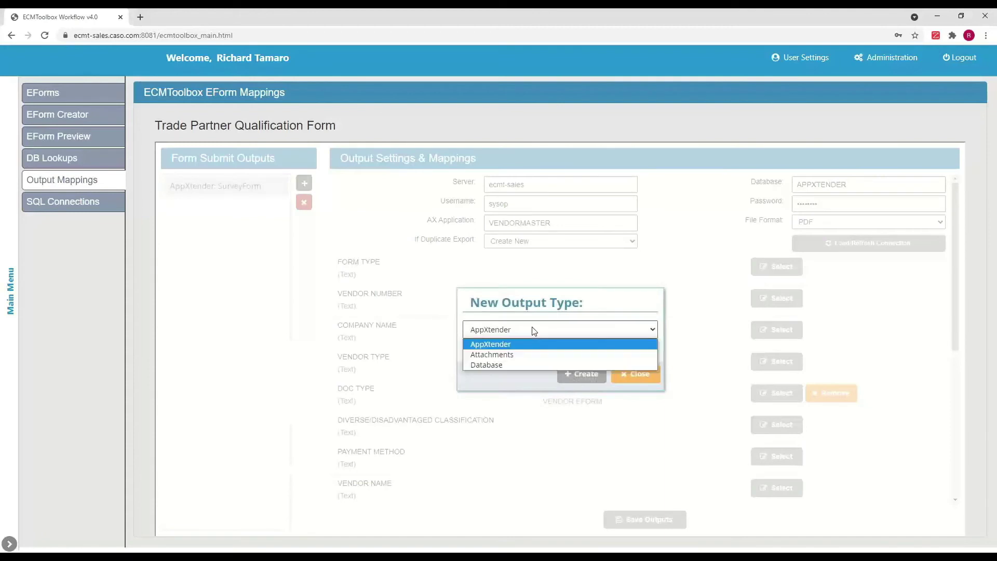
{"action": "left_click", "coordinate": [517, 356]}
{"action": "left_click", "coordinate": [545, 351]}
{"action": "type", "text": "Tes"}
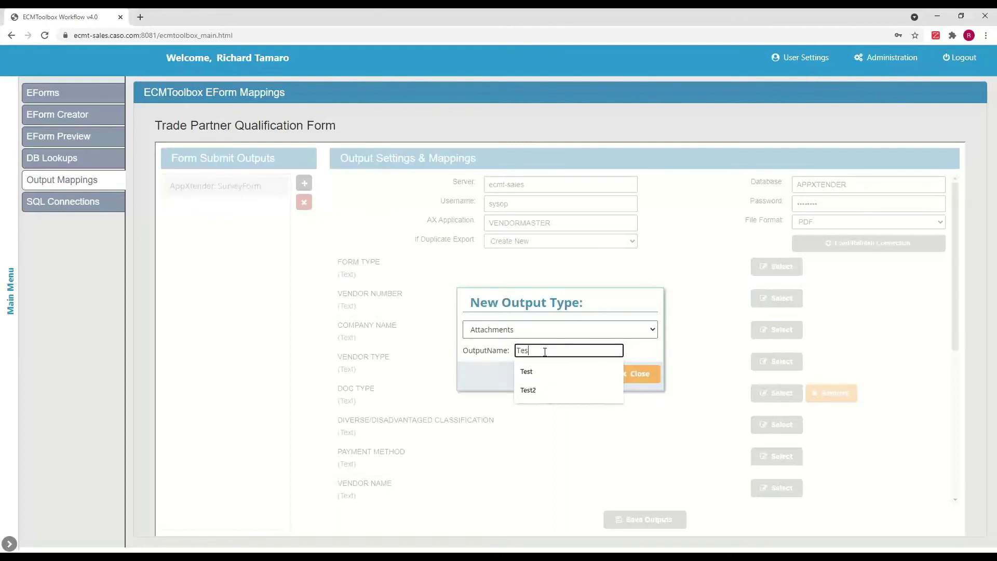
{"action": "type", "text": "t1"}
{"action": "left_click", "coordinate": [583, 374]}
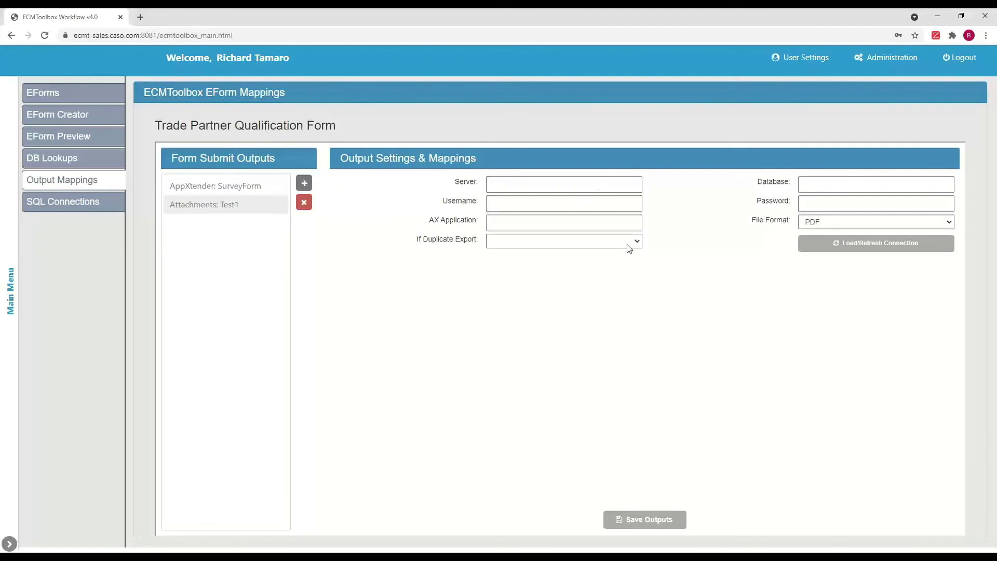
Add another form submit output of type Database, keeping the output name Test1.
{"action": "left_click", "coordinate": [304, 186]}
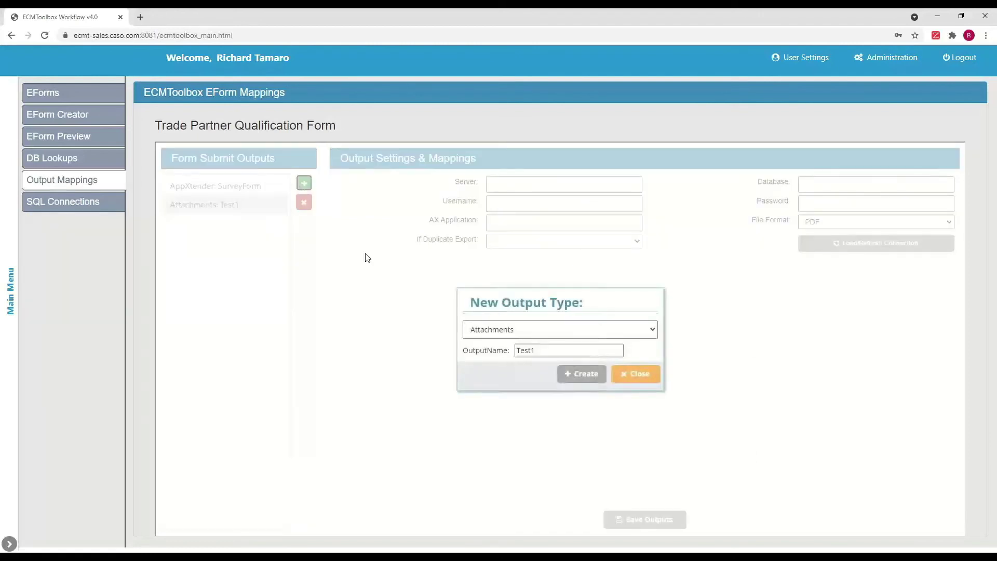
{"action": "left_click", "coordinate": [539, 333]}
{"action": "left_click", "coordinate": [512, 365]}
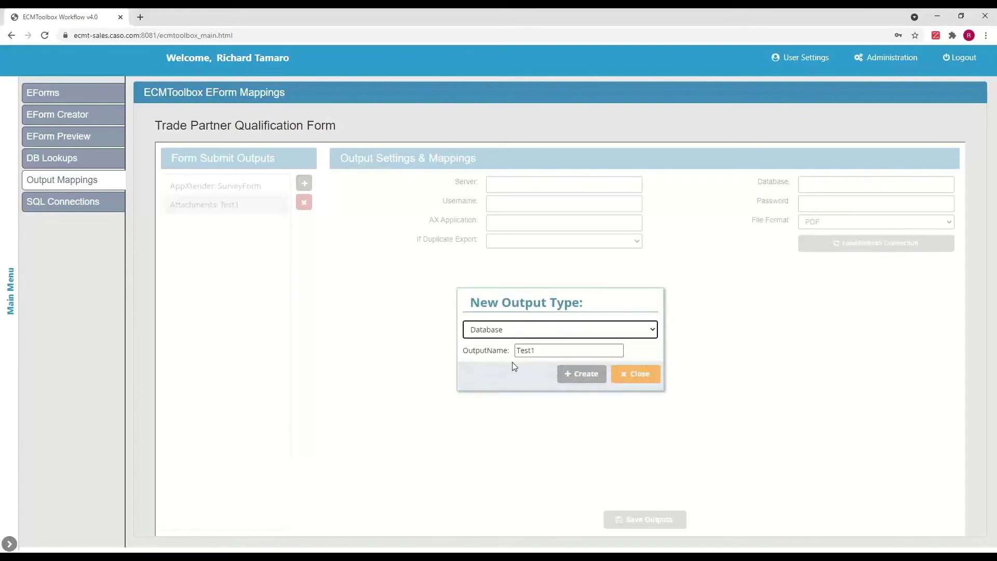
{"action": "left_click", "coordinate": [583, 376]}
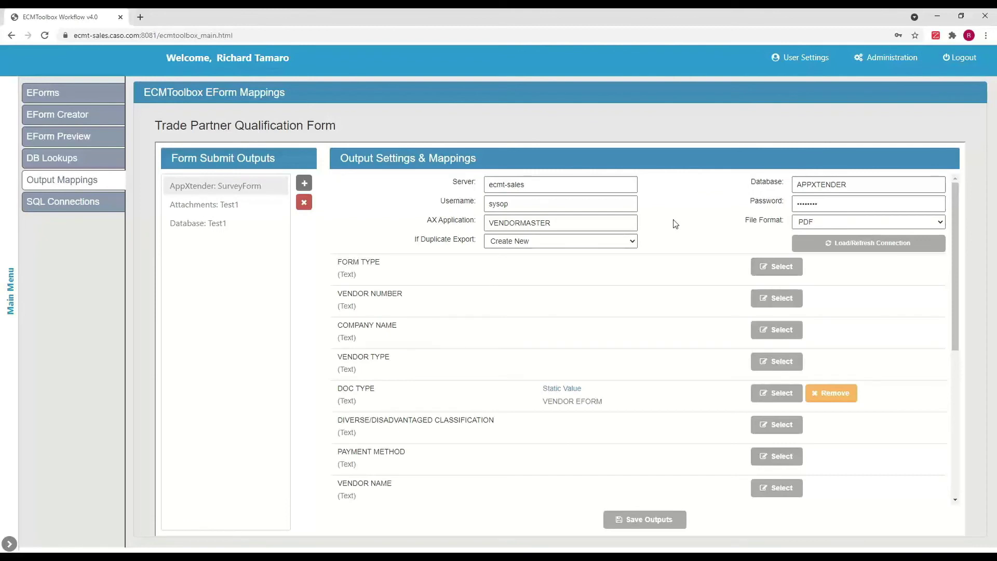
Show the duplicate export options of the AppXtender: SurveyForm output.
{"action": "left_click", "coordinate": [636, 241]}
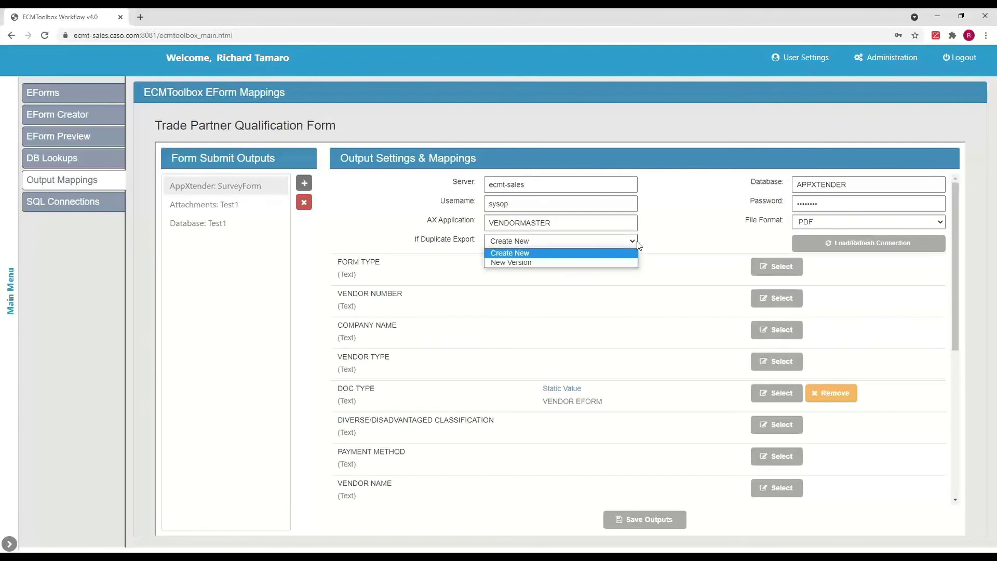